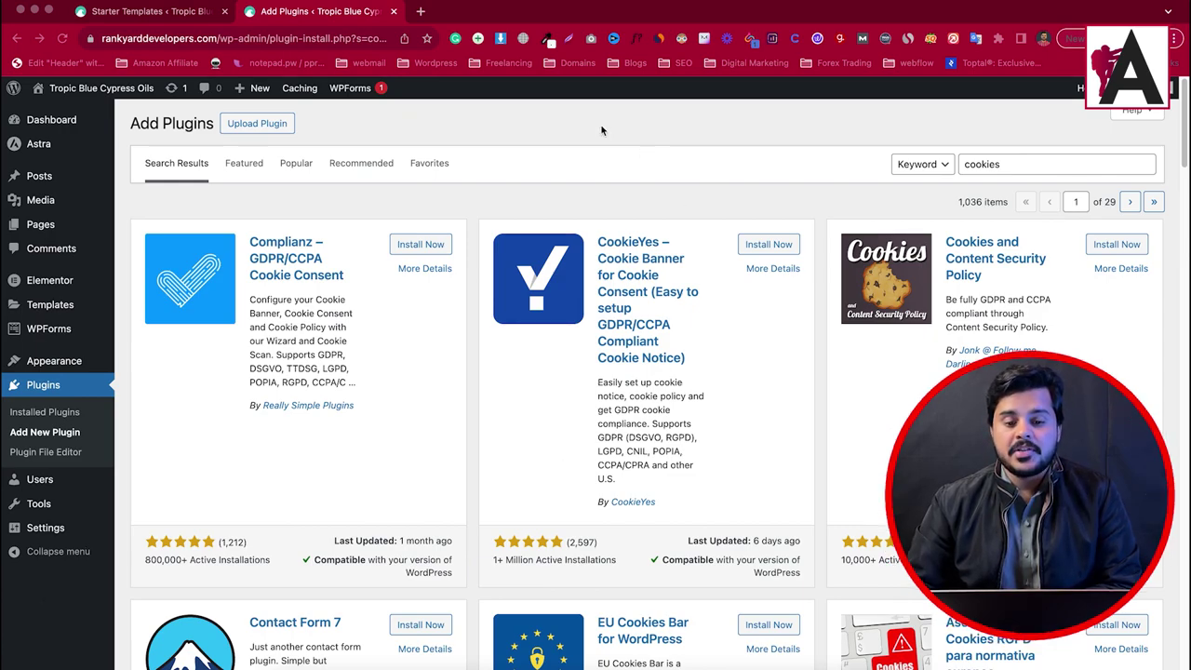
Step: Install and activate the Complianz – GDPR/CCPA Cookie Consent plugin from the cookies search results
{"action": "left_click", "coordinate": [596, 124]}
{"action": "mouse_move", "coordinate": [8, 173]}
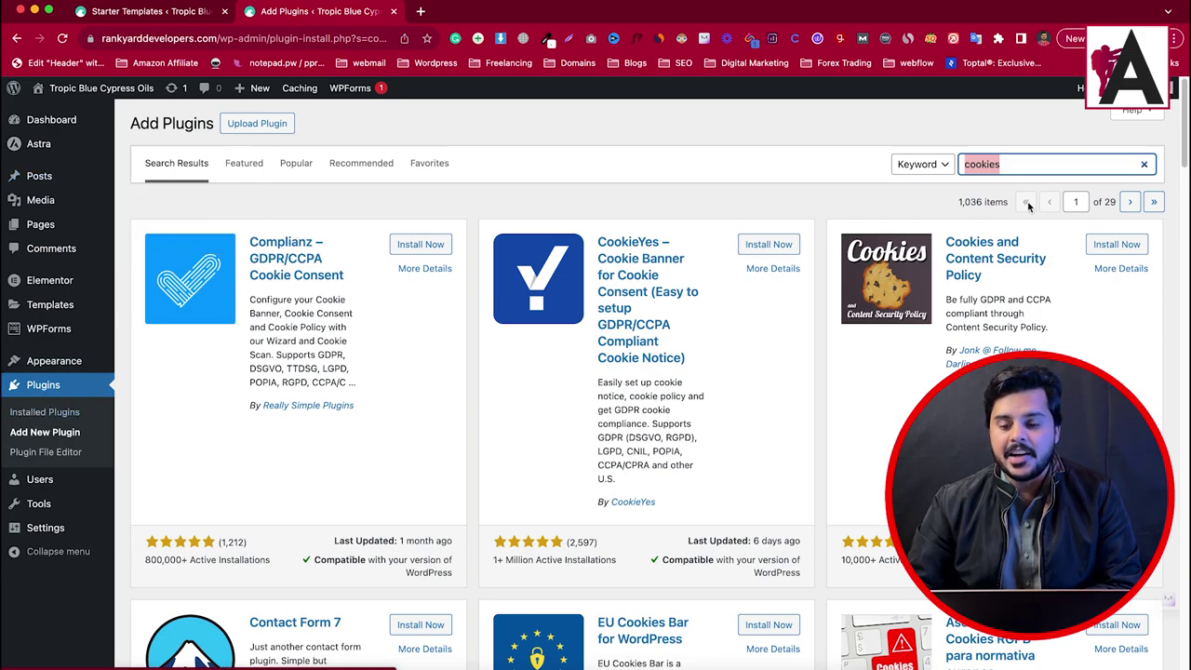
{"action": "key", "text": "Right"}
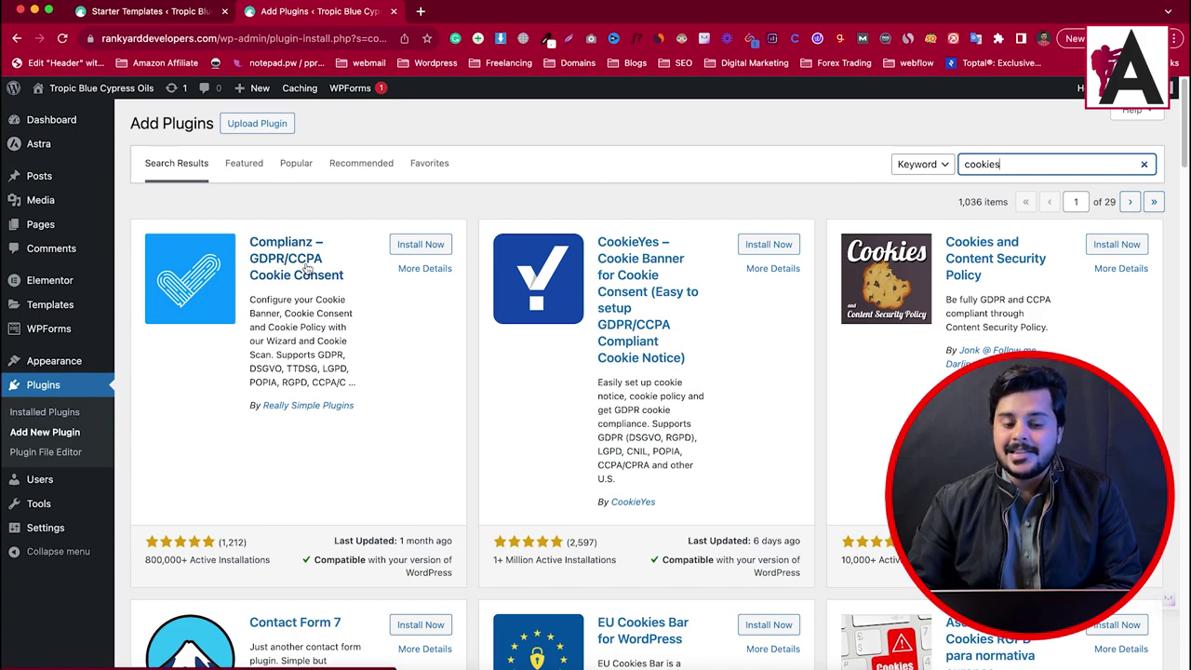
{"action": "left_click", "coordinate": [419, 245]}
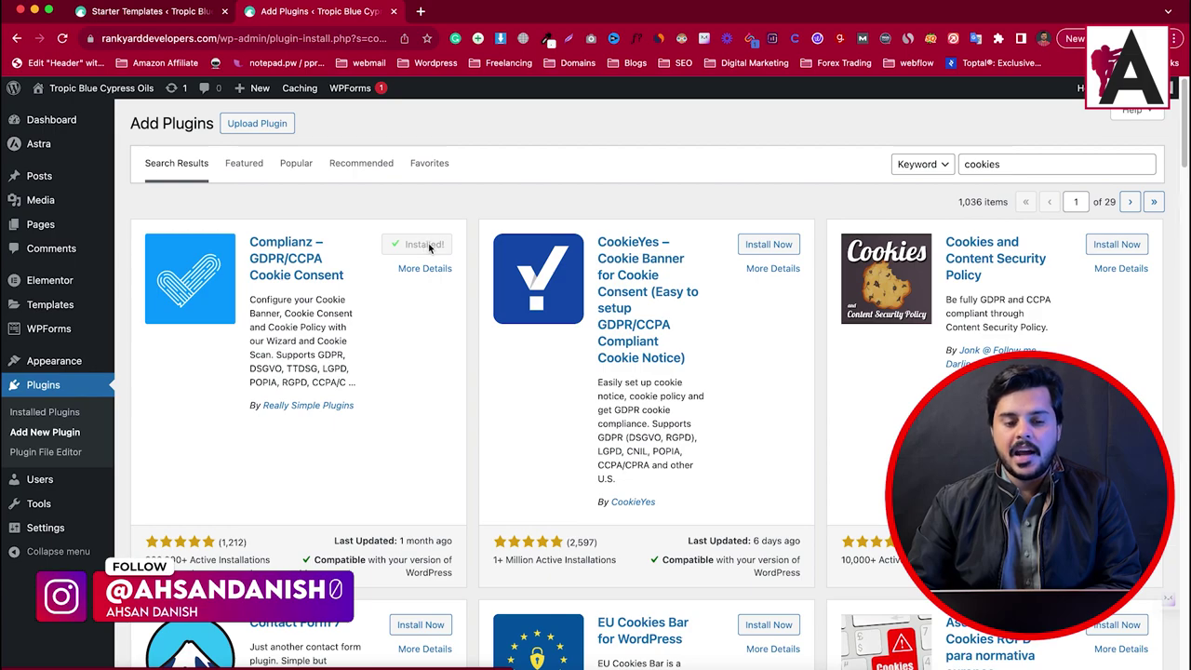
{"action": "left_click", "coordinate": [427, 245]}
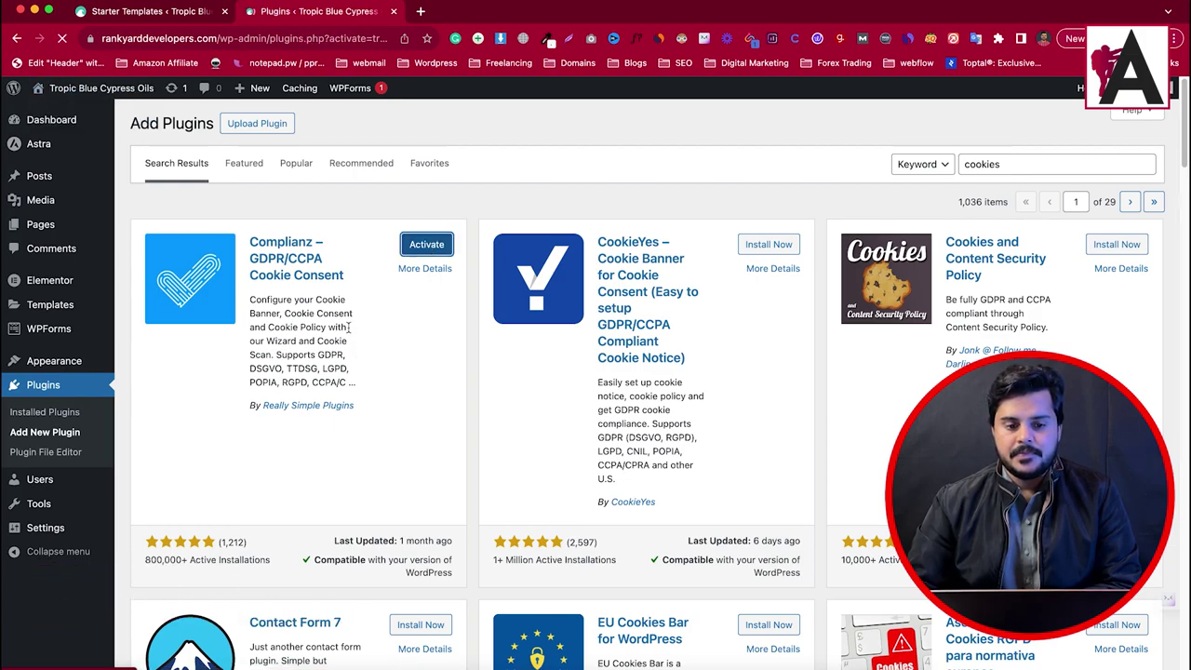
Step: Open the Complianz wizard from the plugin's dashboard and dismiss the introductory tour
{"action": "scroll", "coordinate": [184, 400], "scroll_direction": "down", "scroll_amount": 5}
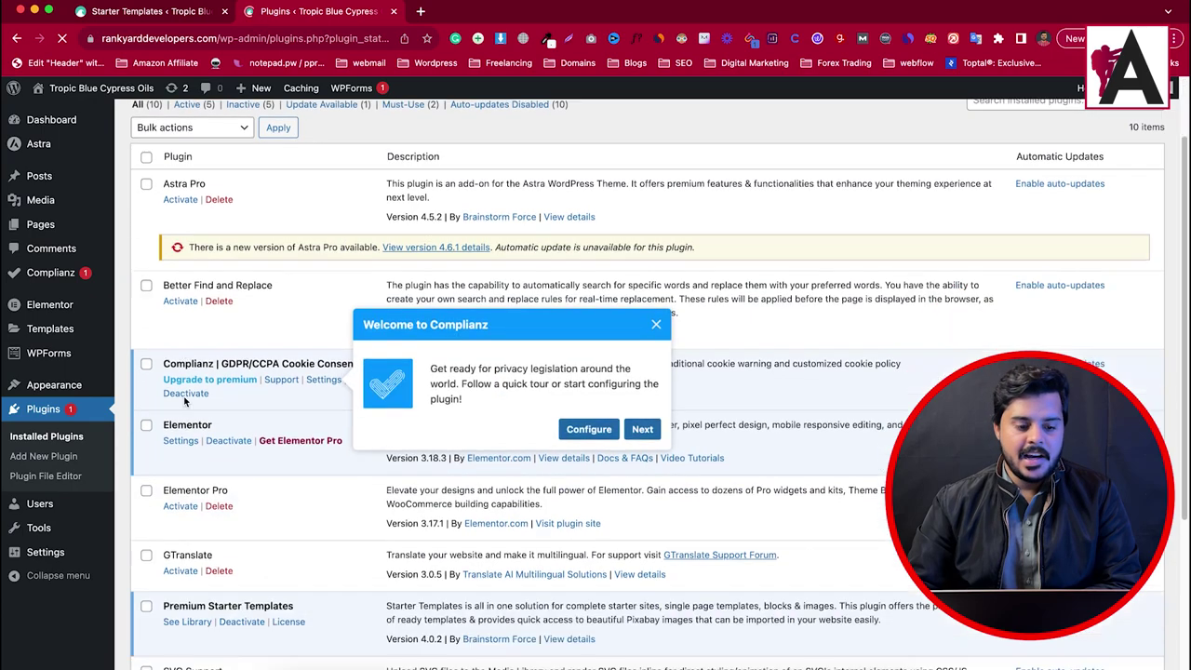
{"action": "mouse_move", "coordinate": [70, 279]}
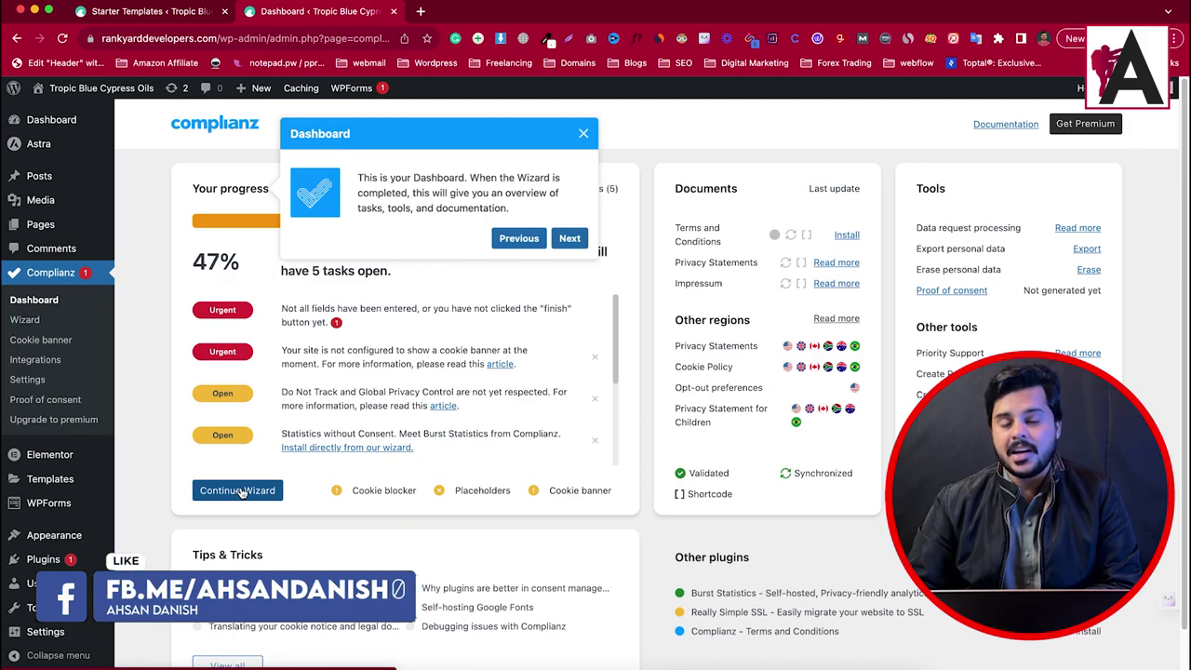
{"action": "left_click", "coordinate": [228, 491]}
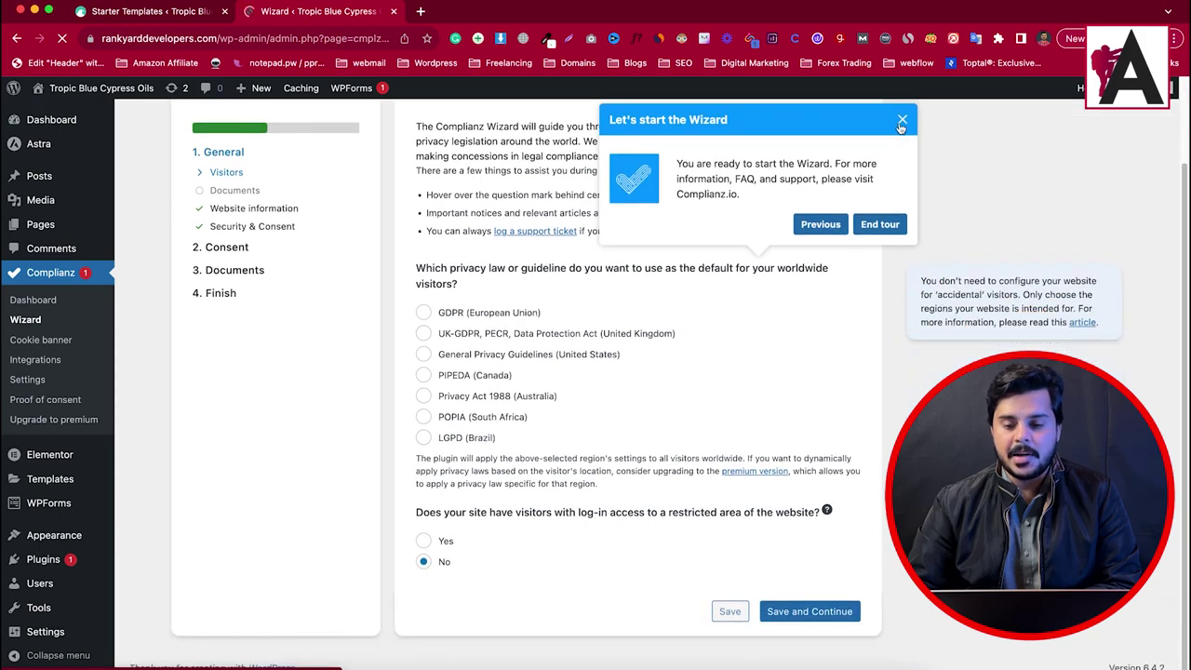
{"action": "left_click", "coordinate": [901, 121]}
{"action": "scroll", "coordinate": [460, 321], "scroll_direction": "up", "scroll_amount": 1}
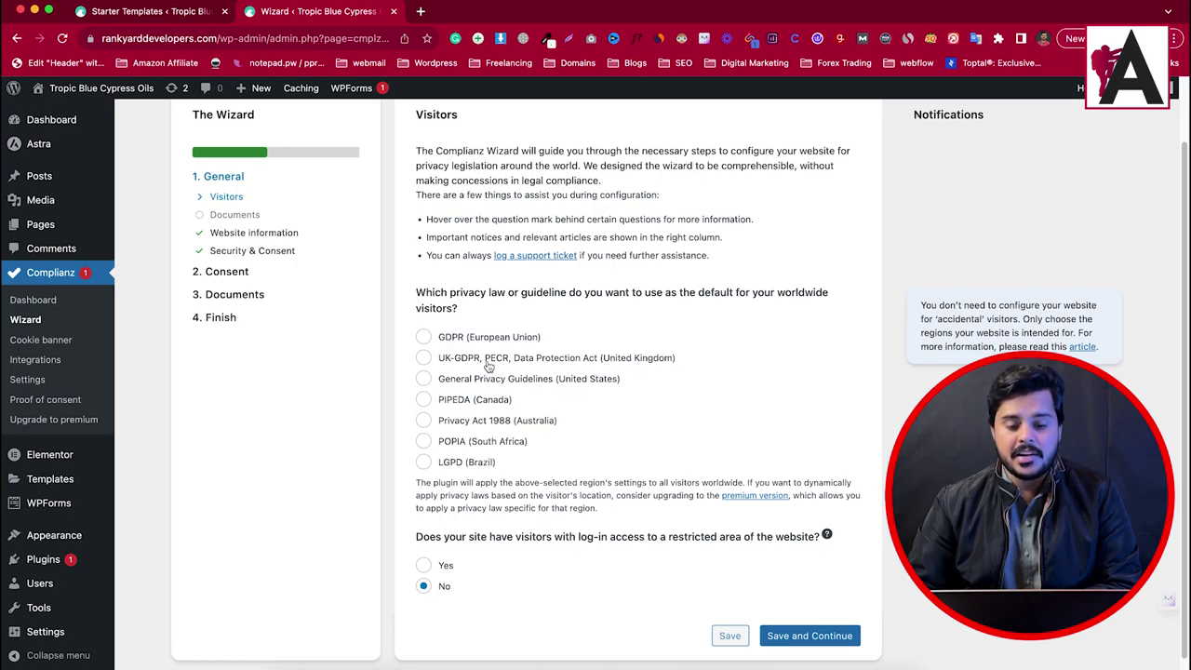
Step: Set the default privacy law to General Privacy Guidelines (United States), target visitors from California, and save the Visitors answers
{"action": "left_click", "coordinate": [425, 380]}
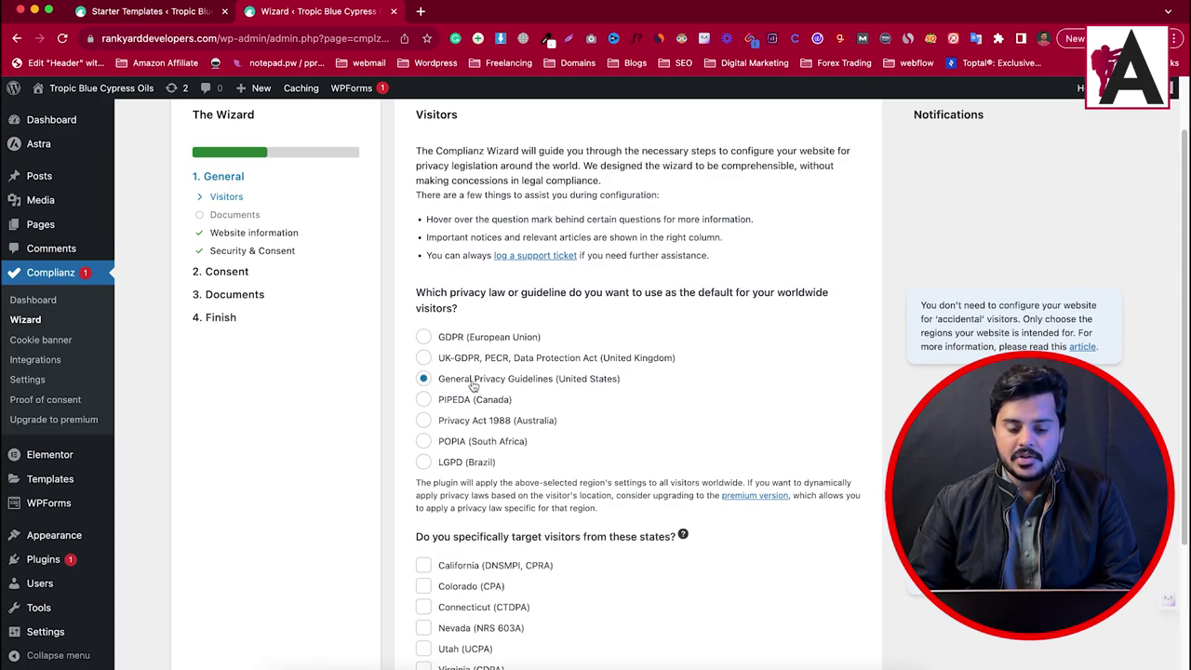
{"action": "scroll", "coordinate": [576, 420], "scroll_direction": "down", "scroll_amount": 3}
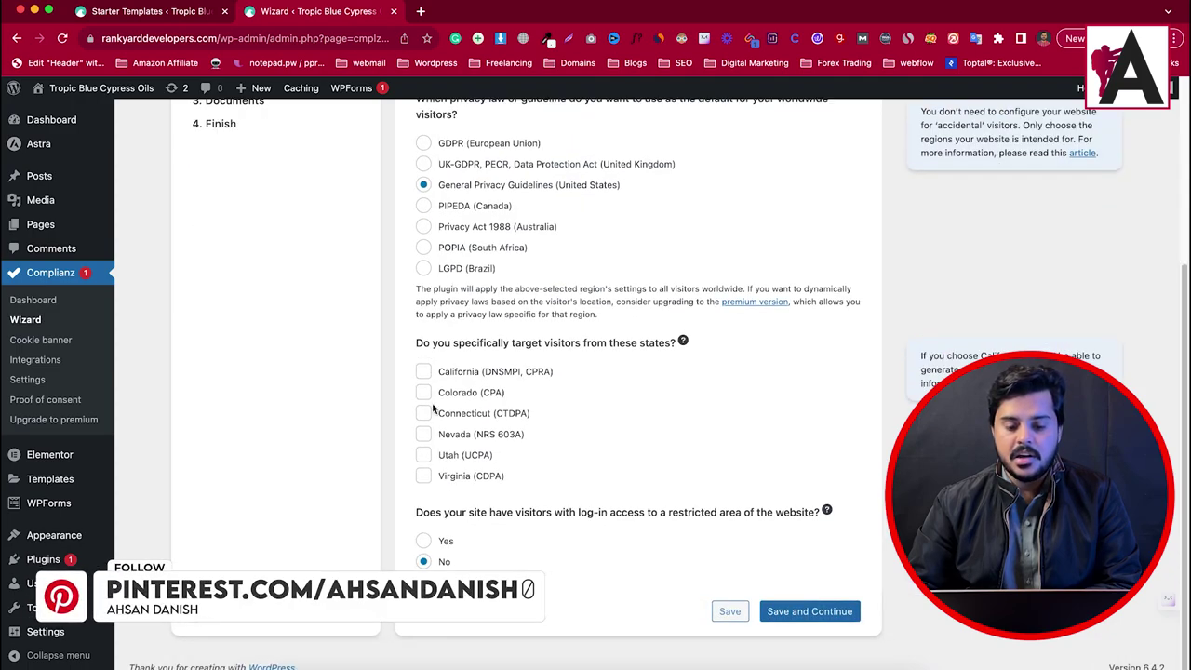
{"action": "left_click_drag", "start_coordinate": [416, 343], "coordinate": [655, 343]}
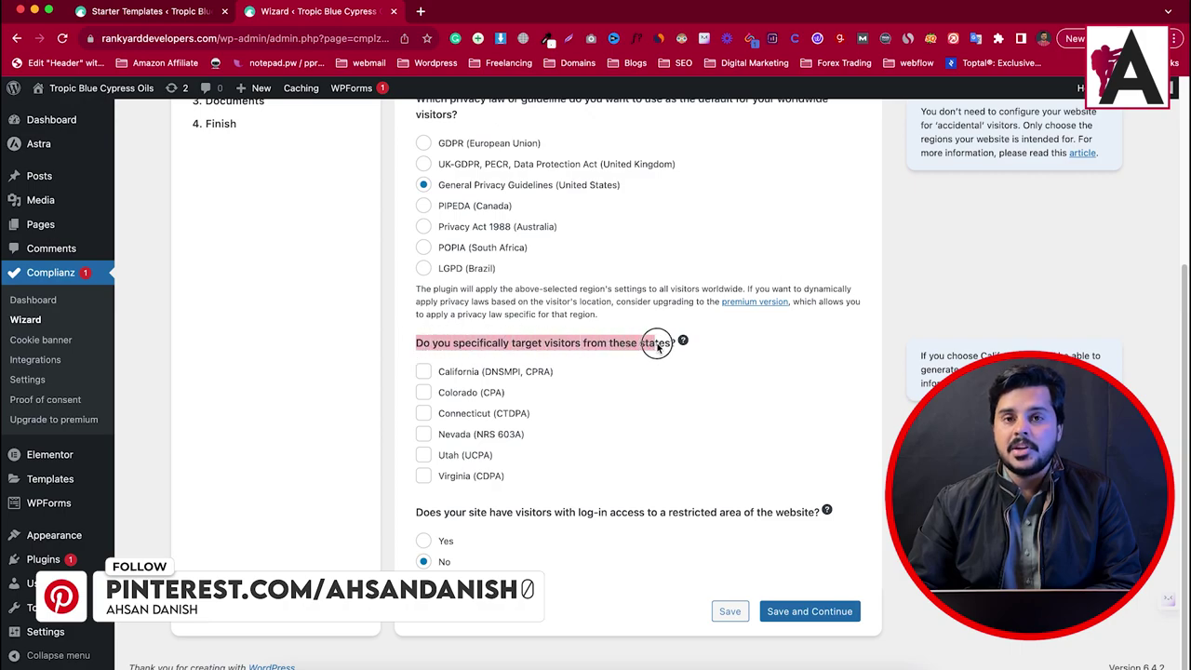
{"action": "left_click", "coordinate": [424, 371]}
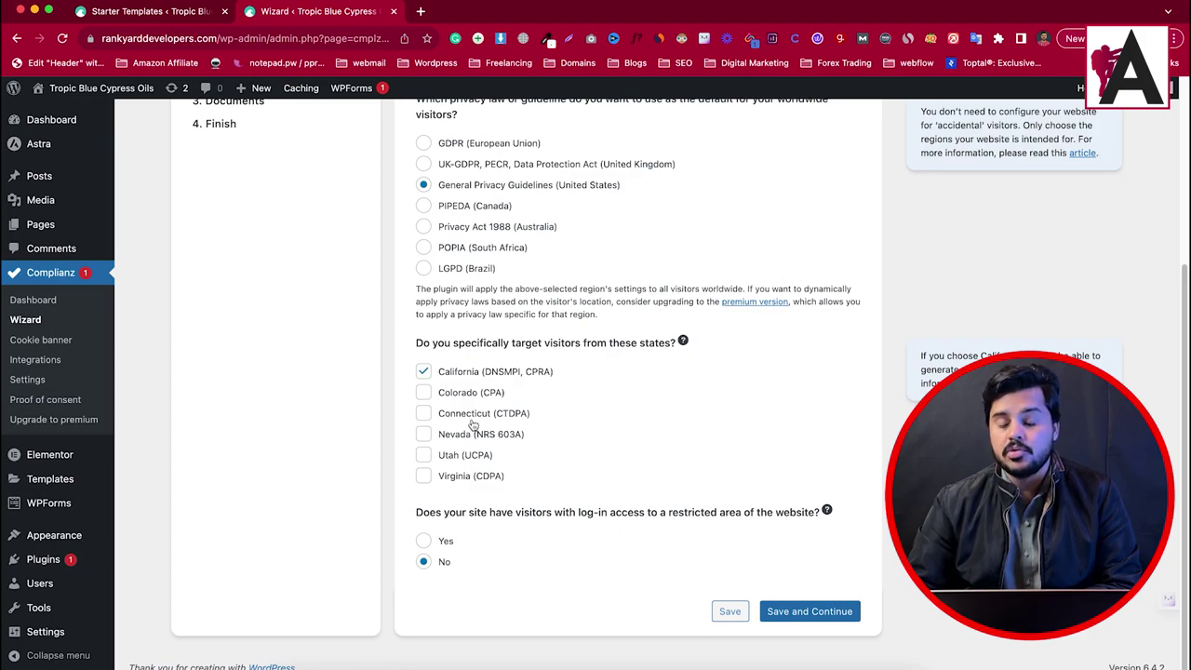
{"action": "left_click", "coordinate": [810, 614]}
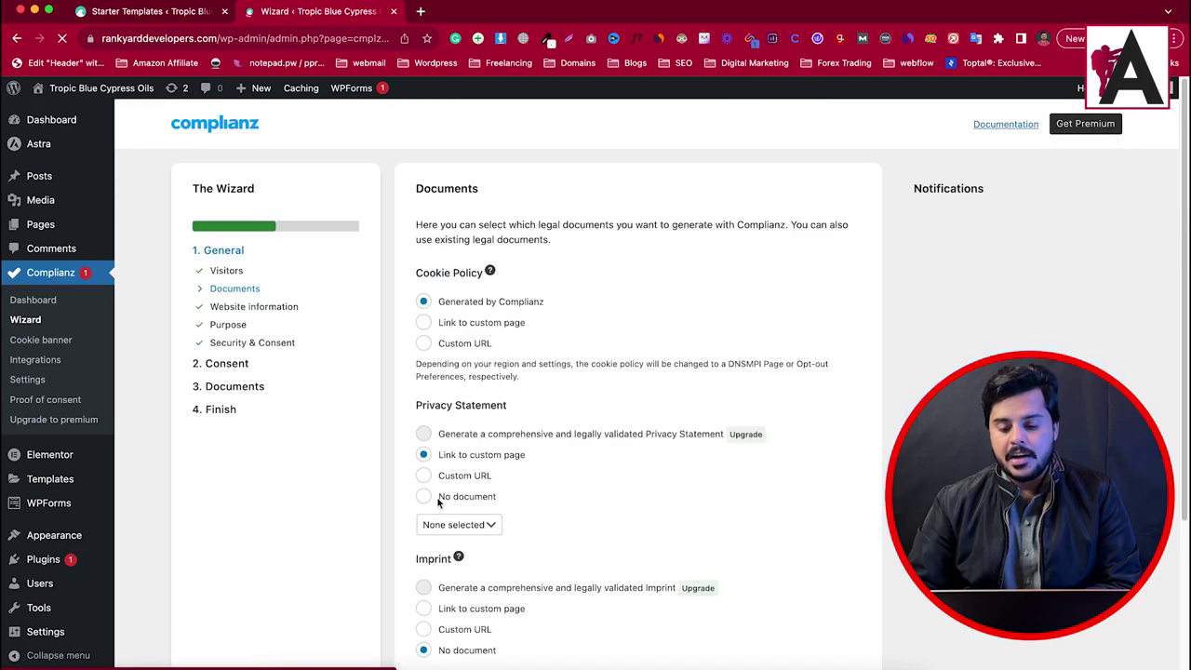
Step: Review the Documents options, keep the preset cookie policy, privacy statement, imprint and disclaimer choices, and save them
{"action": "scroll", "coordinate": [456, 328], "scroll_direction": "down", "scroll_amount": 1}
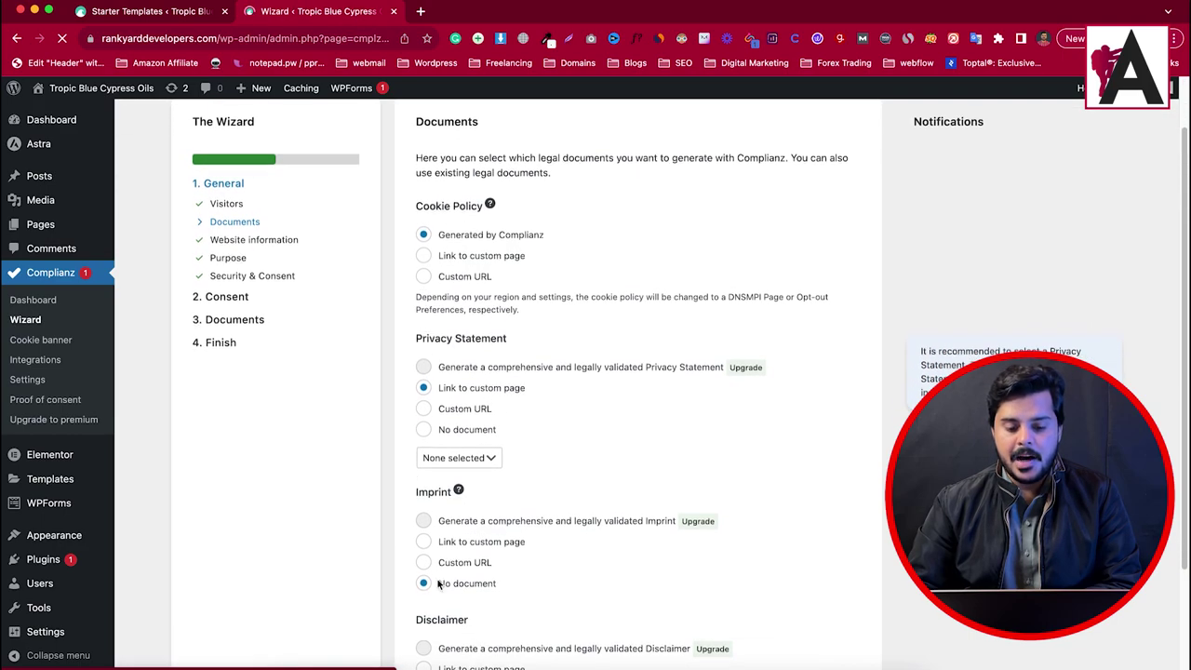
{"action": "scroll", "coordinate": [482, 262], "scroll_direction": "down", "scroll_amount": 1}
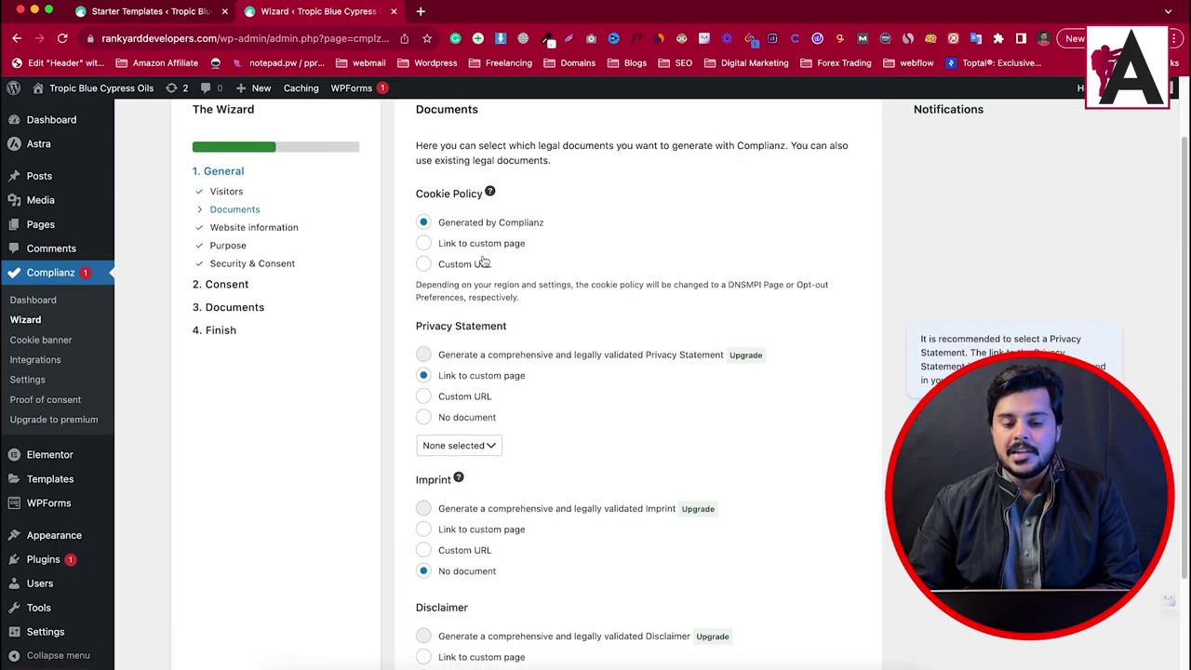
{"action": "scroll", "coordinate": [498, 352], "scroll_direction": "down", "scroll_amount": 2}
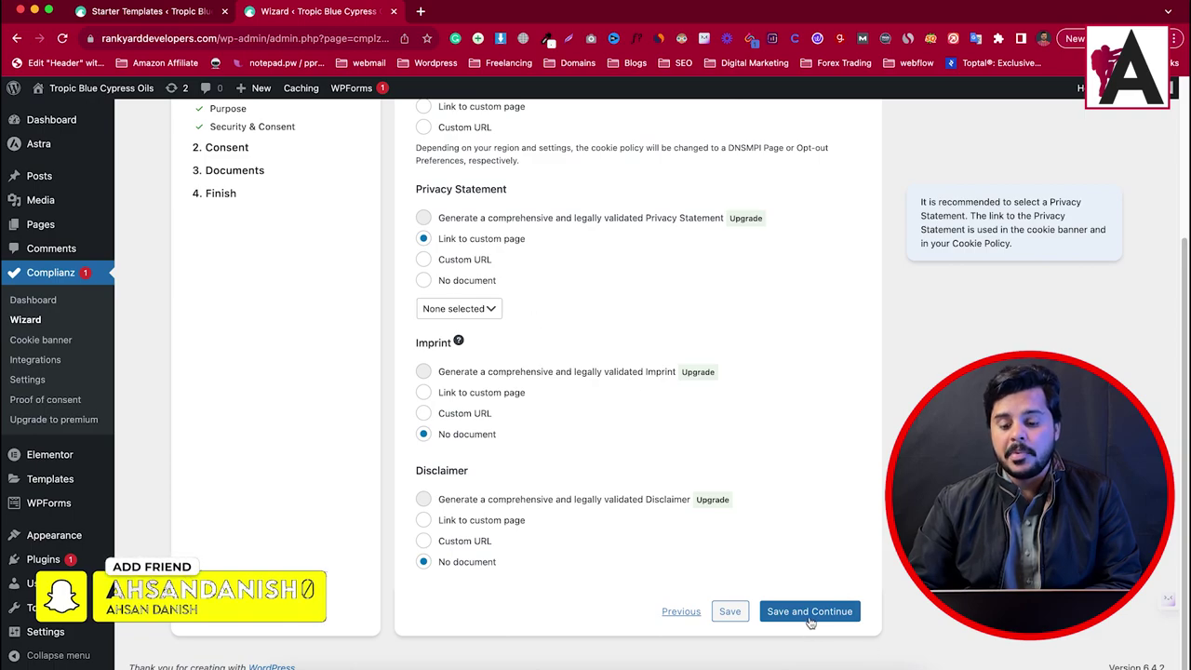
{"action": "left_click", "coordinate": [811, 611]}
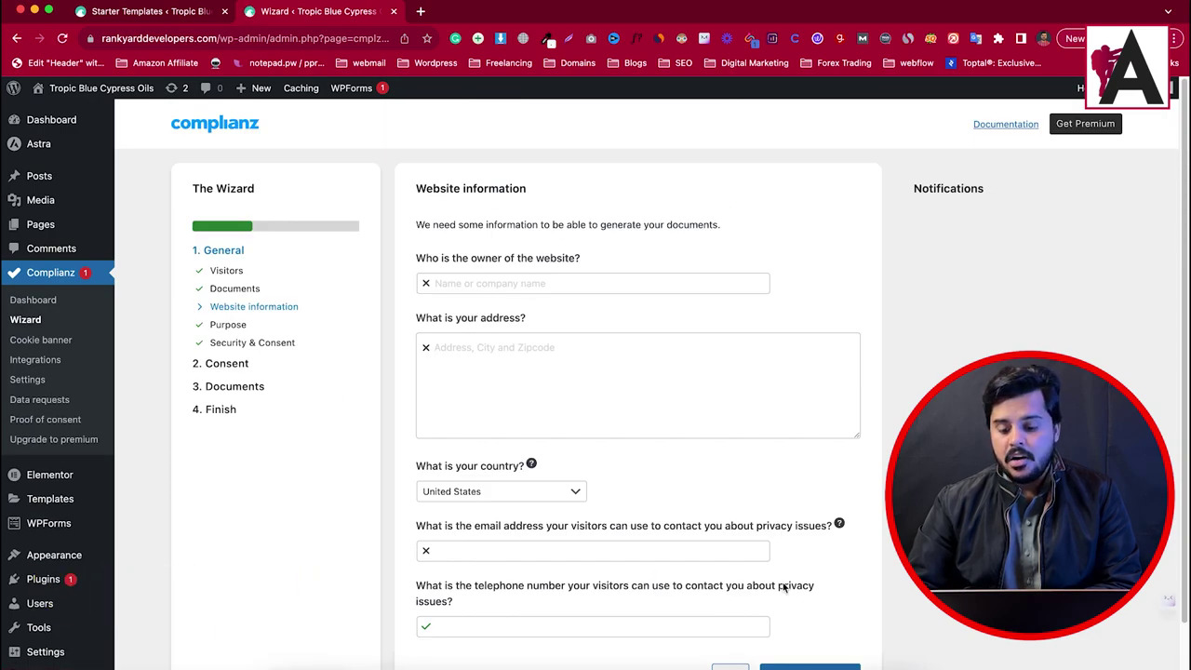
Step: Copy rankyarddevelopers from the site's web address and enter it as the website owner
{"action": "scroll", "coordinate": [784, 586], "scroll_direction": "down", "scroll_amount": 2}
{"action": "left_click", "coordinate": [811, 611]}
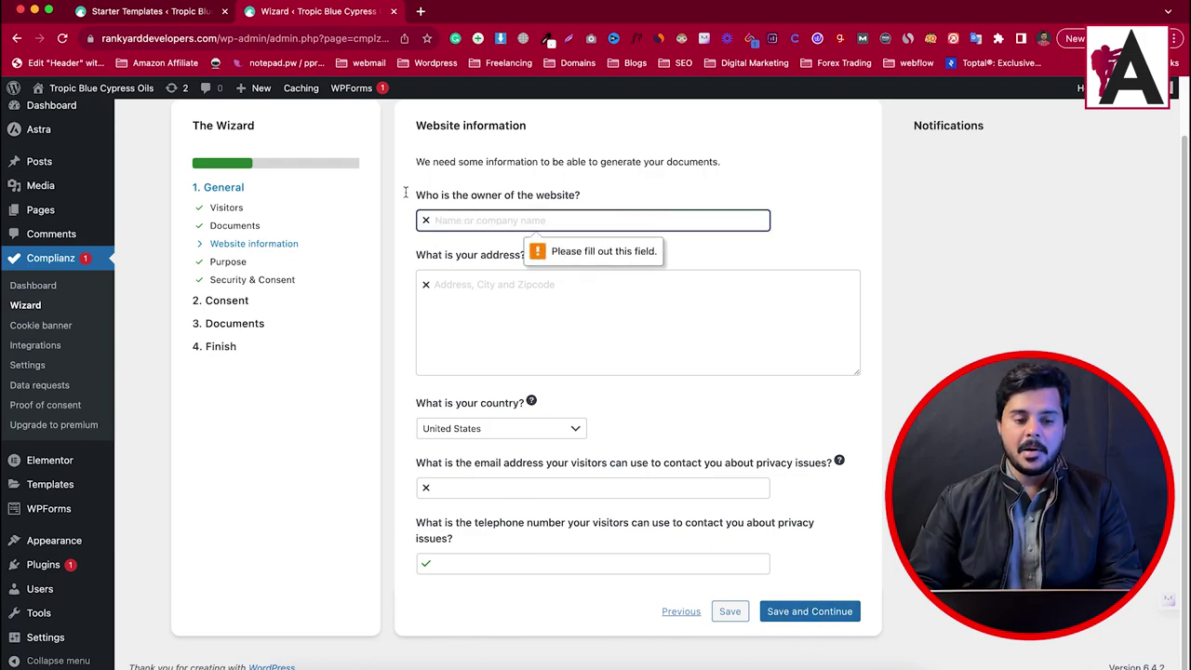
{"action": "double_click", "coordinate": [166, 38]}
{"action": "key", "text": "ctrl+c"}
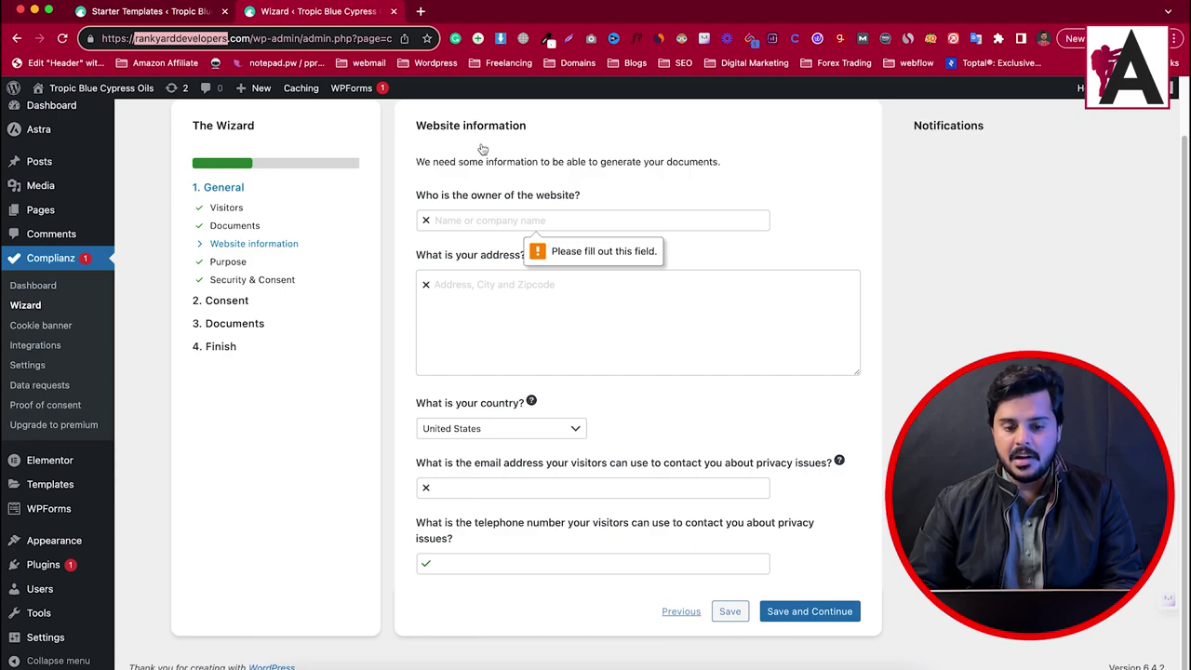
{"action": "left_click", "coordinate": [521, 221]}
{"action": "key", "text": "ctrl+v"}
Step: Fill in the address, country, contact e-mail and telephone number from the first saved address profile, and save the website information
{"action": "left_click", "coordinate": [477, 298]}
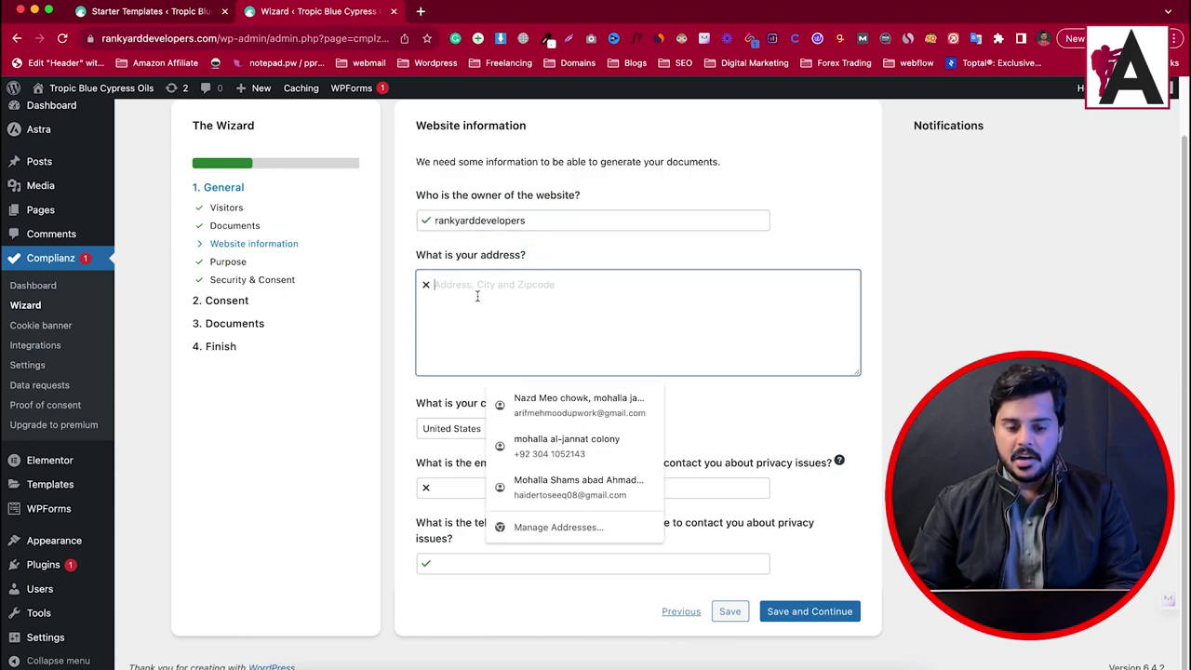
{"action": "key", "text": "Down"}
{"action": "key", "text": "Return"}
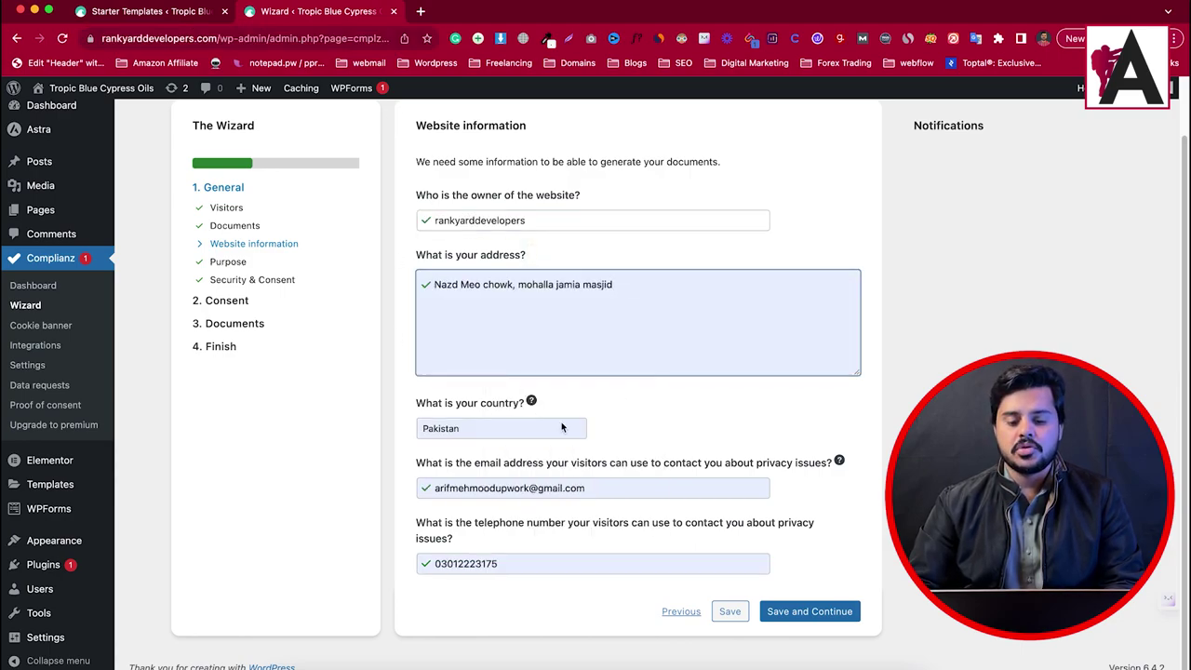
{"action": "left_click", "coordinate": [810, 614]}
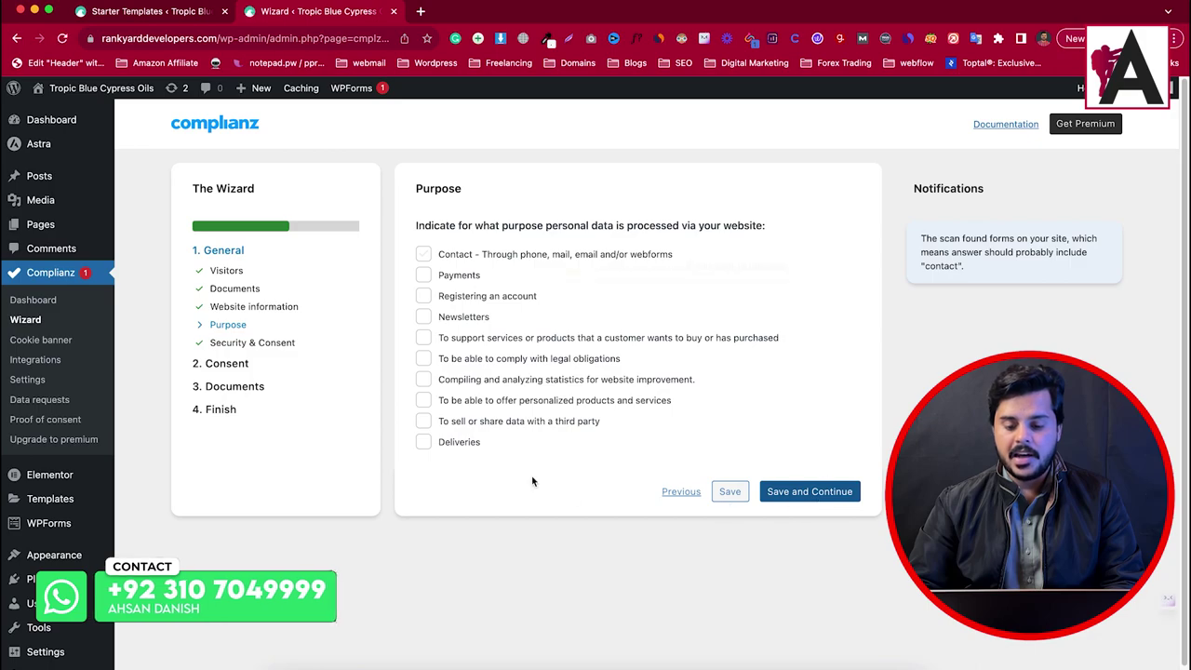
Step: Select Contact and Payments as the purposes for processing personal data, and save the Purpose answers
{"action": "left_click", "coordinate": [802, 493]}
{"action": "left_click", "coordinate": [424, 254]}
{"action": "left_click", "coordinate": [423, 275]}
{"action": "left_click_drag", "start_coordinate": [420, 223], "coordinate": [770, 238]}
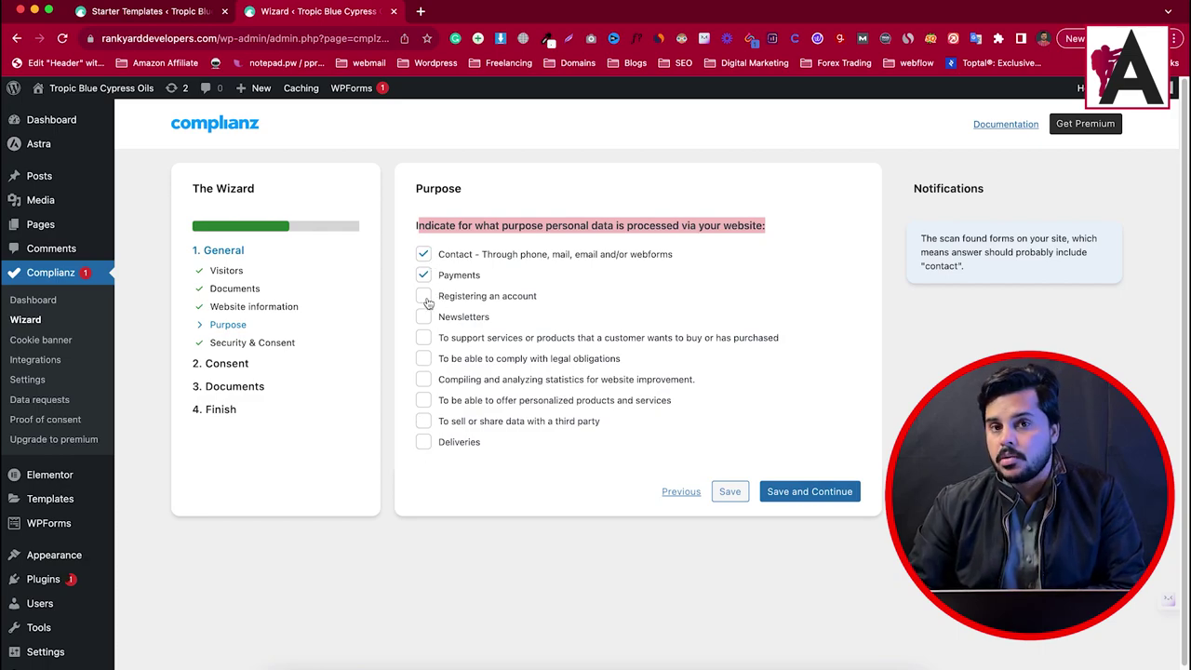
{"action": "left_click", "coordinate": [806, 493]}
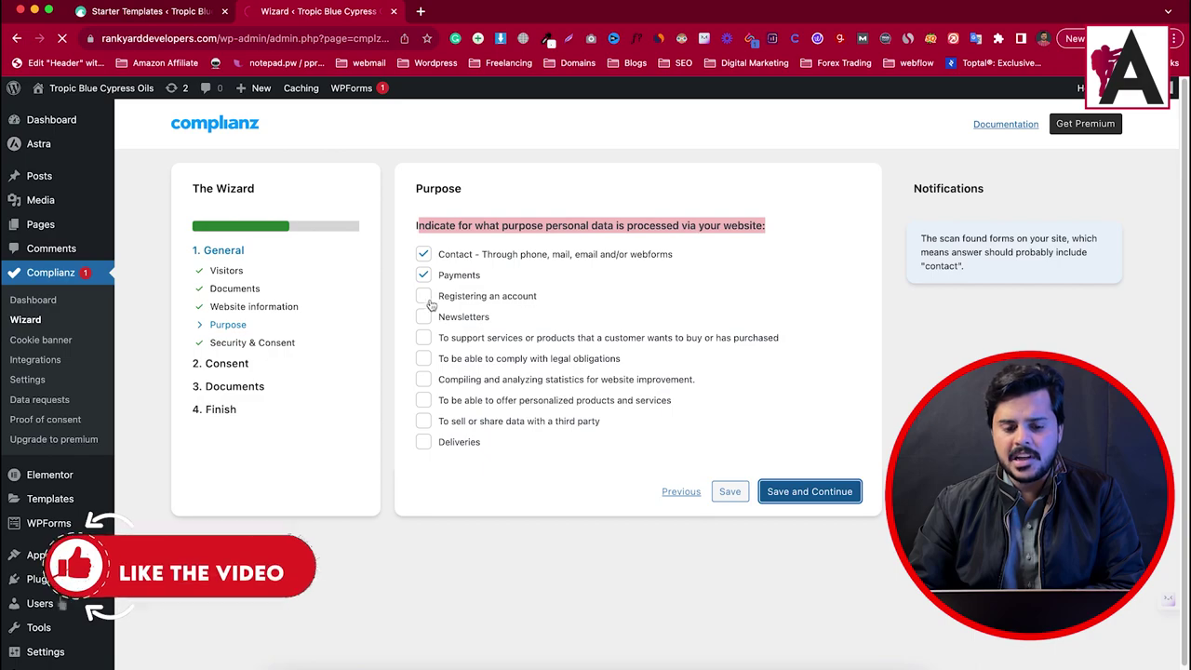
Step: For the Contact purpose, mark first and last name, account name or alias, and home or other physical address as collected data
{"action": "left_click", "coordinate": [427, 270]}
{"action": "left_click", "coordinate": [423, 292]}
{"action": "left_click", "coordinate": [423, 313]}
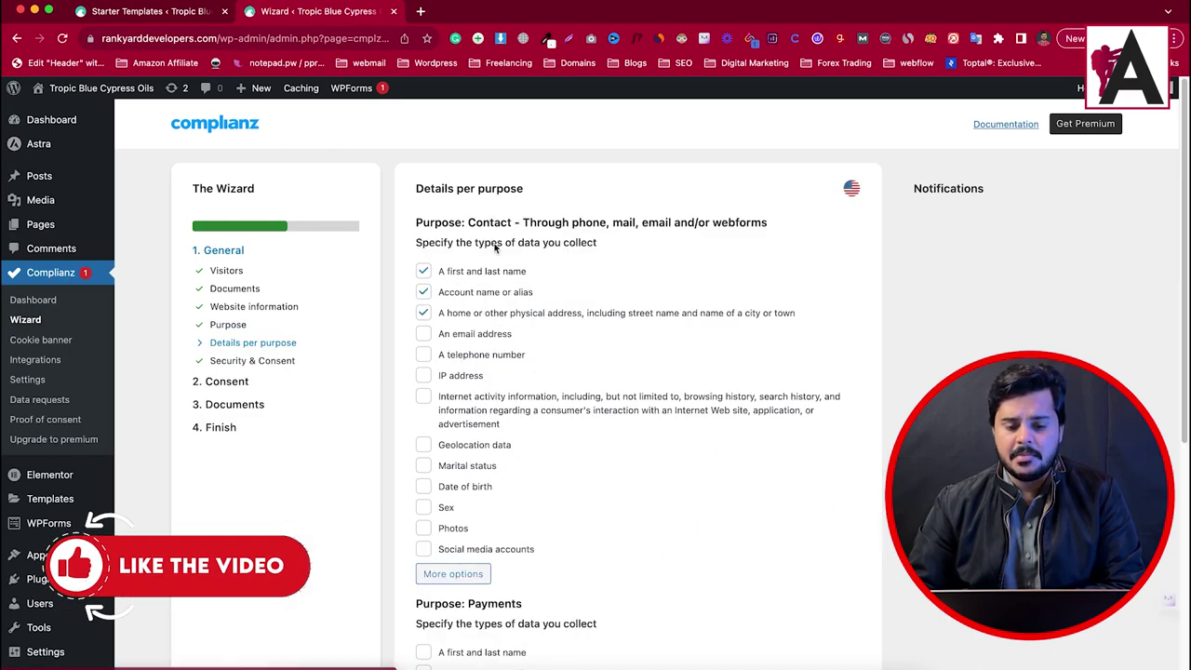
{"action": "left_click_drag", "start_coordinate": [419, 220], "coordinate": [639, 239]}
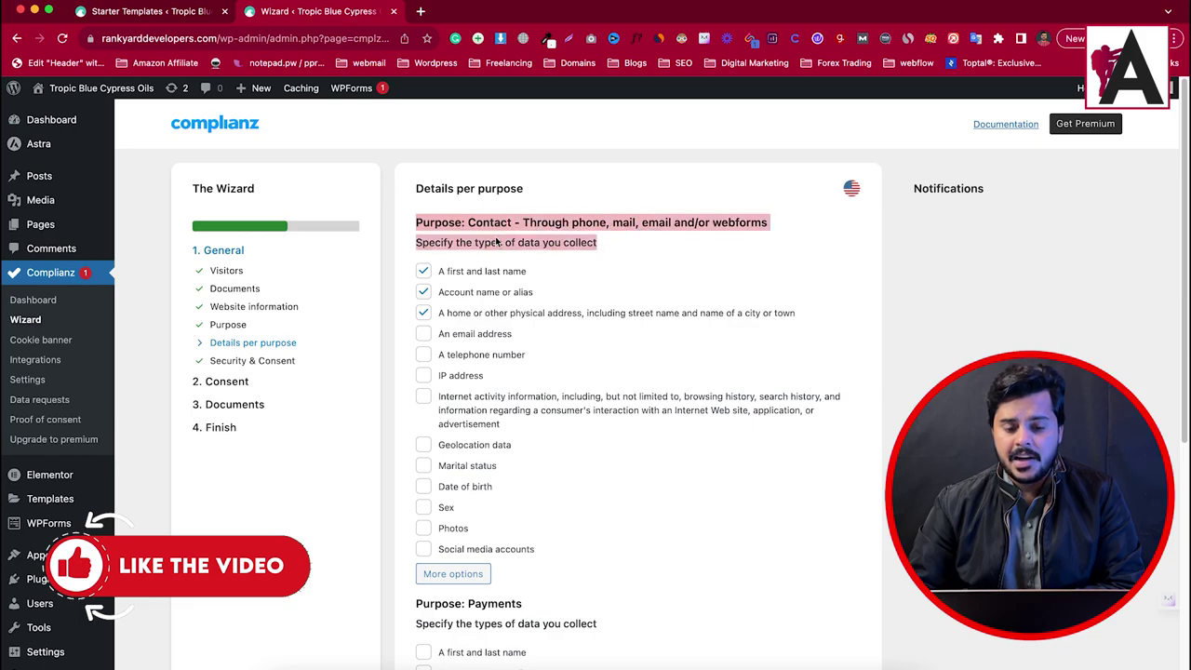
Step: For the Payments purpose, mark an email address and geolocation data as collected data, and save the details per purpose
{"action": "scroll", "coordinate": [467, 329], "scroll_direction": "down", "scroll_amount": 3}
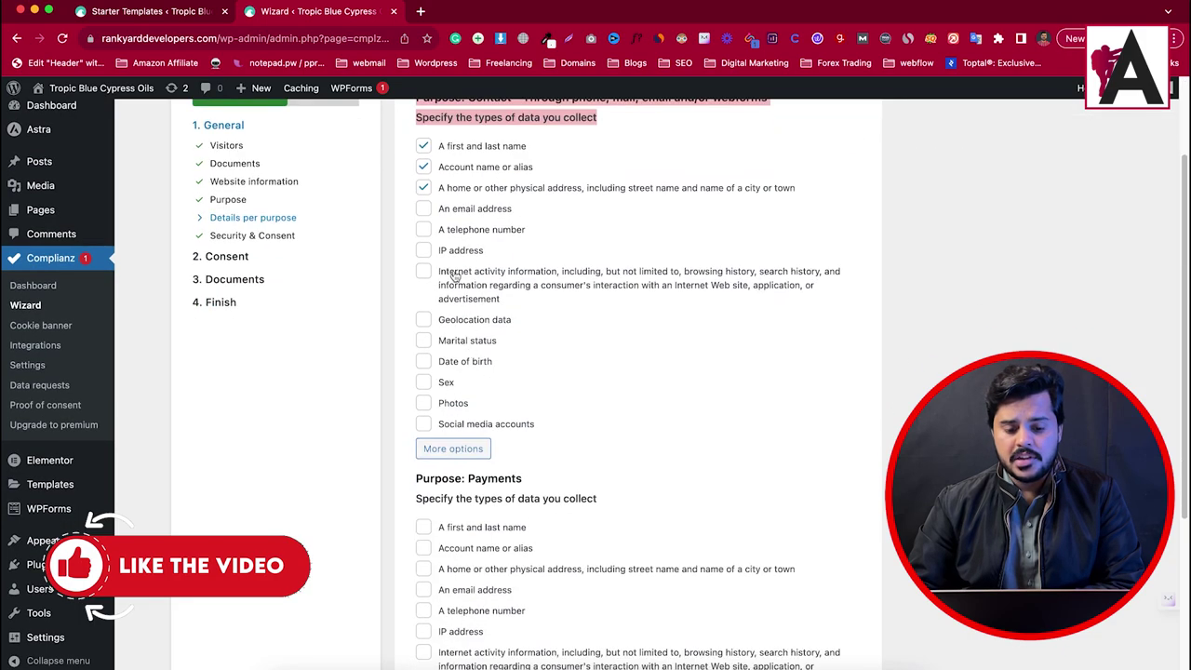
{"action": "scroll", "coordinate": [465, 598], "scroll_direction": "down", "scroll_amount": 5}
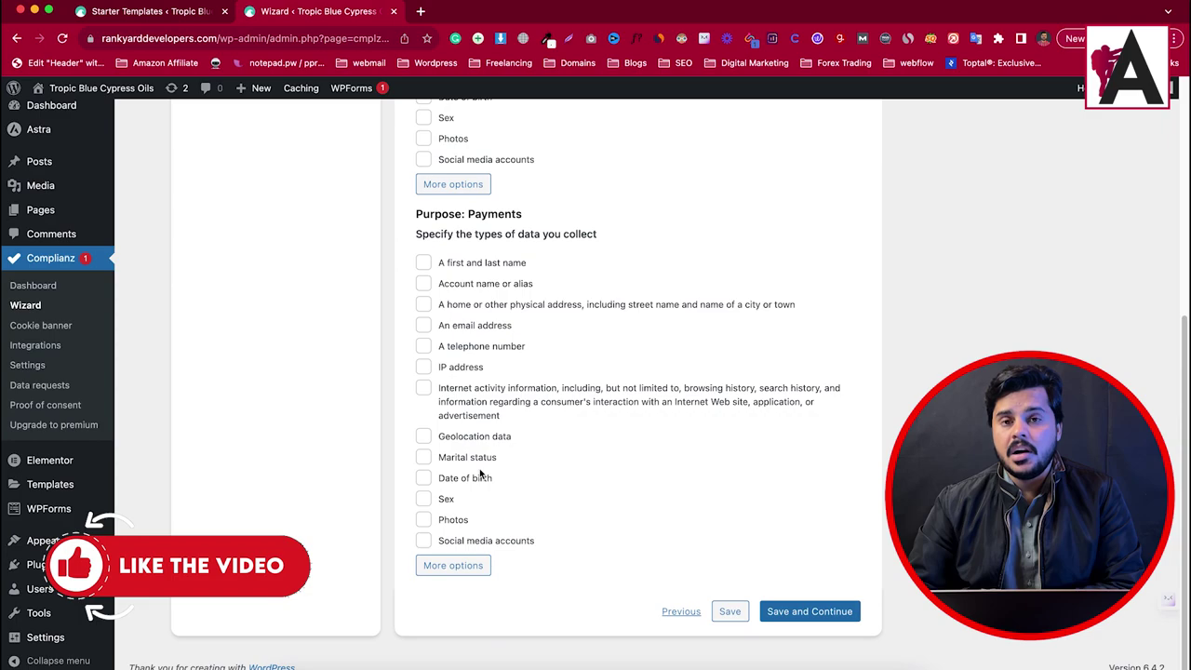
{"action": "left_click", "coordinate": [812, 611]}
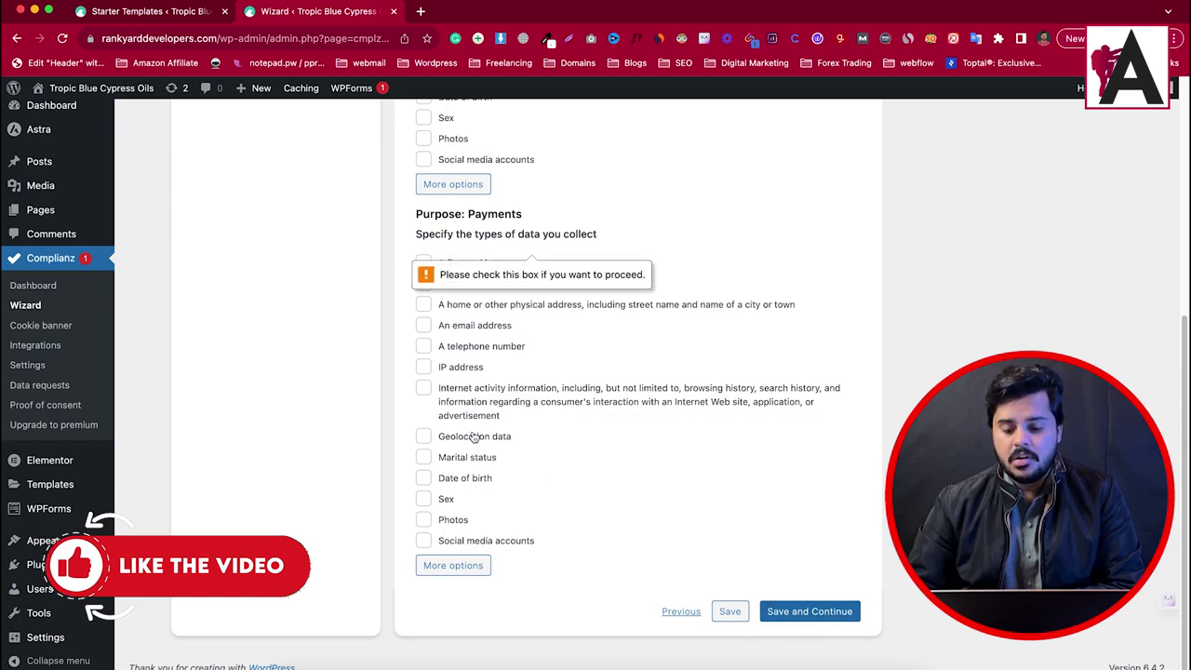
{"action": "left_click", "coordinate": [437, 326]}
{"action": "left_click", "coordinate": [436, 434]}
{"action": "left_click", "coordinate": [818, 609]}
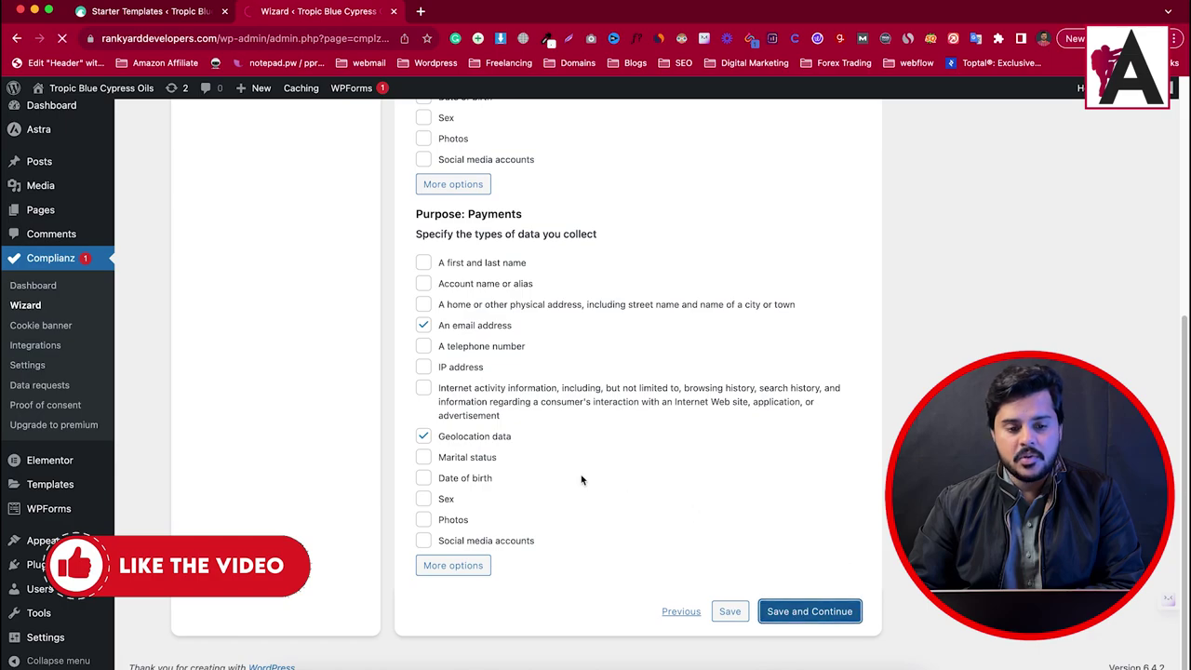
Step: Keep the Security & Consent answers and continue past the cookie scan to the Statistics questions
{"action": "left_click", "coordinate": [800, 498]}
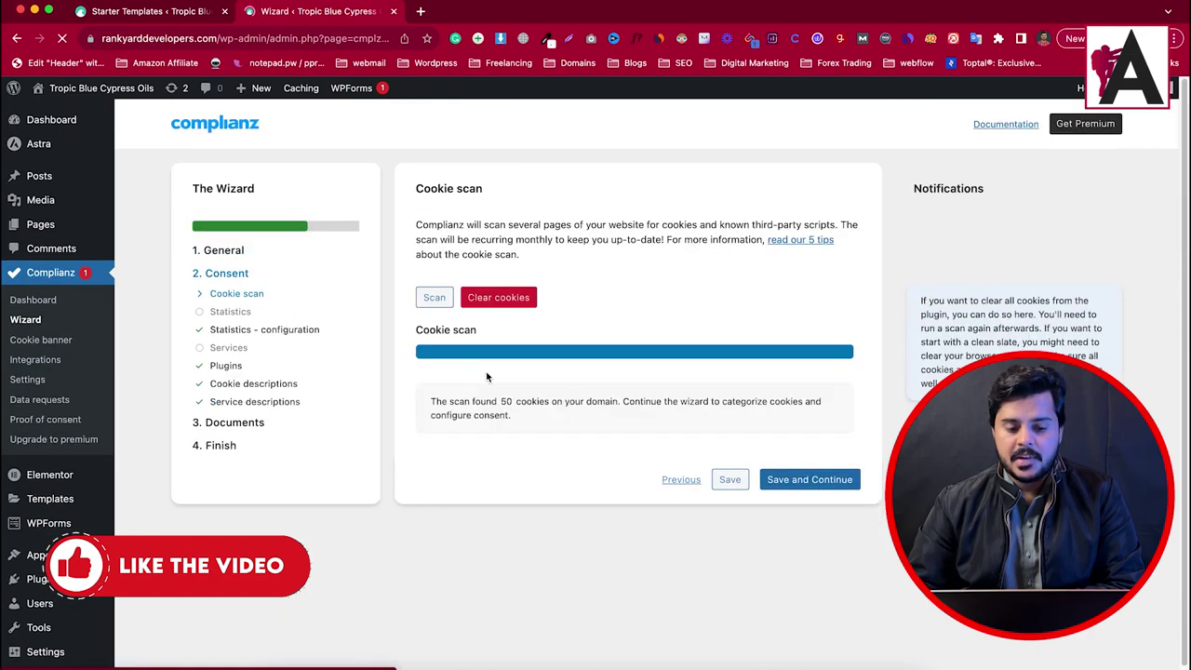
{"action": "left_click", "coordinate": [812, 480]}
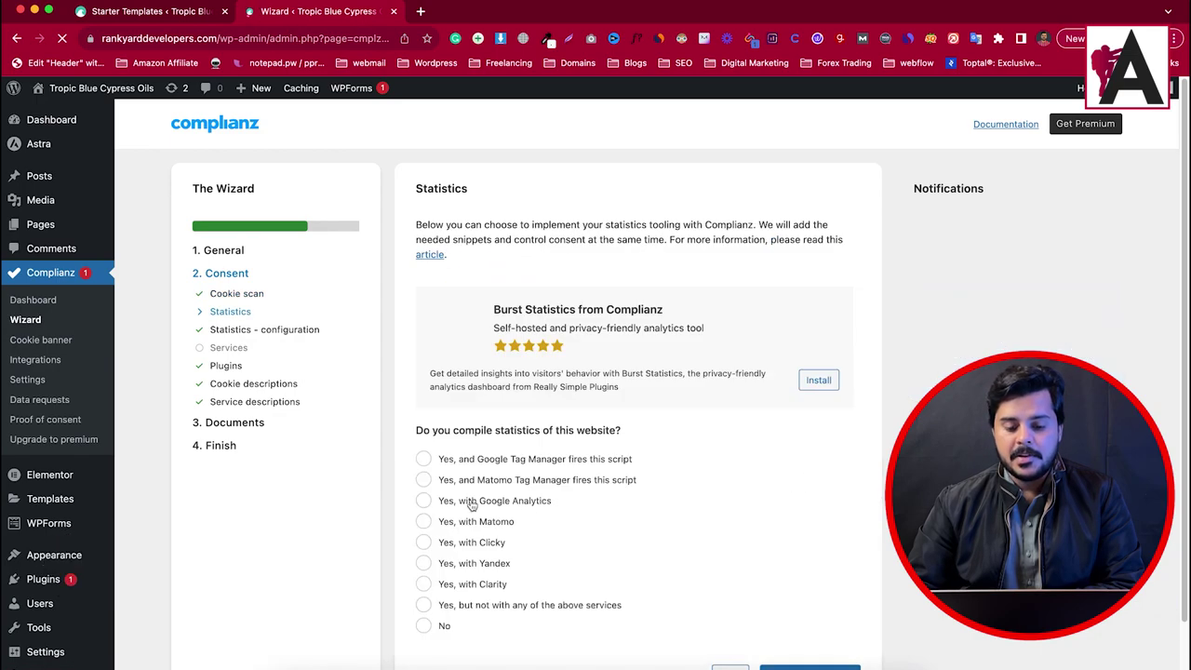
Step: Set website statistics to Yes, with Google Analytics, accept the Google data processing amendment, and continue to the statistics configuration
{"action": "scroll", "coordinate": [452, 377], "scroll_direction": "down", "scroll_amount": 1}
{"action": "left_click", "coordinate": [422, 436]}
{"action": "scroll", "coordinate": [642, 503], "scroll_direction": "down", "scroll_amount": 2}
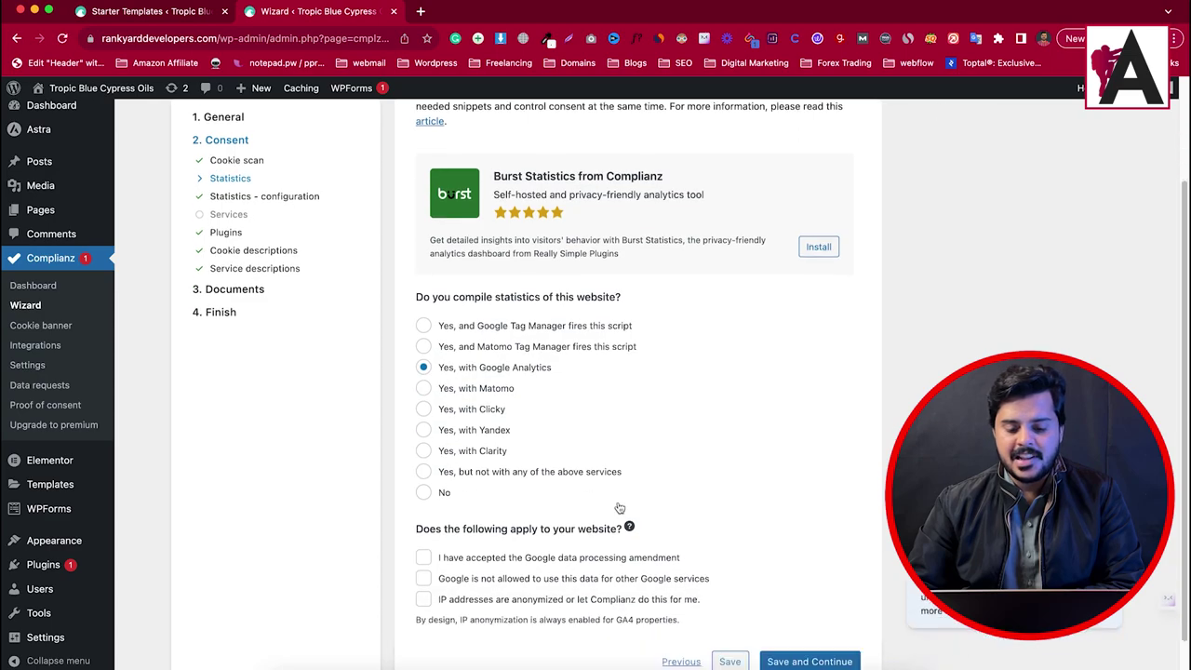
{"action": "left_click", "coordinate": [840, 610]}
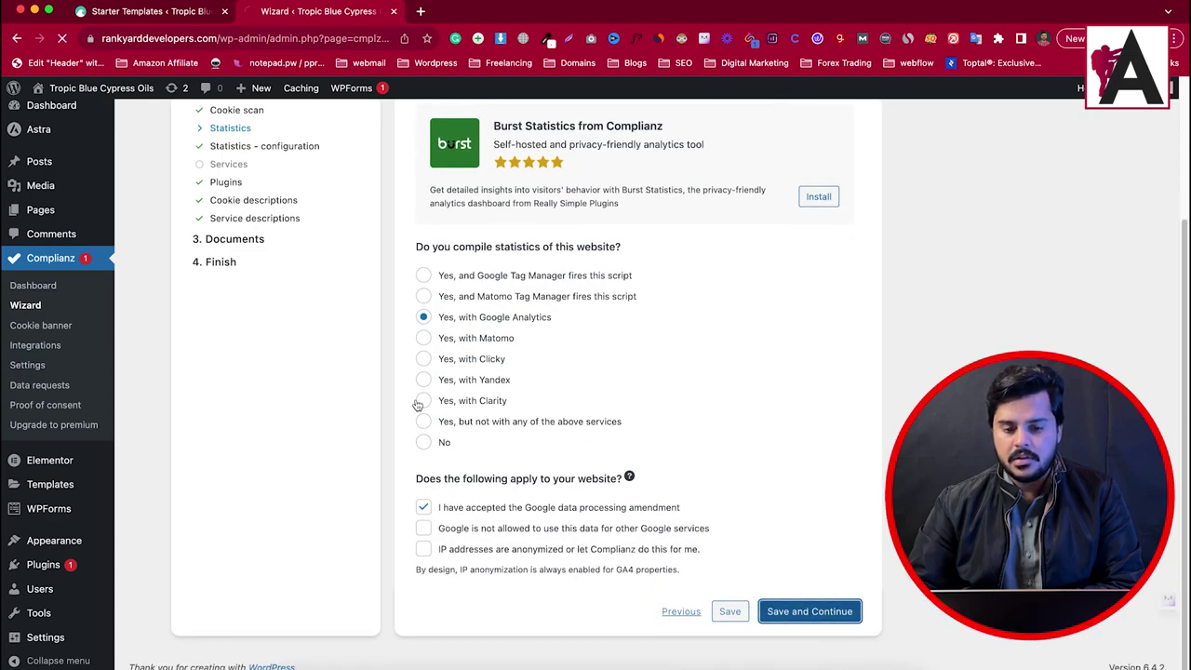
{"action": "scroll", "coordinate": [558, 427], "scroll_direction": "down", "scroll_amount": 1}
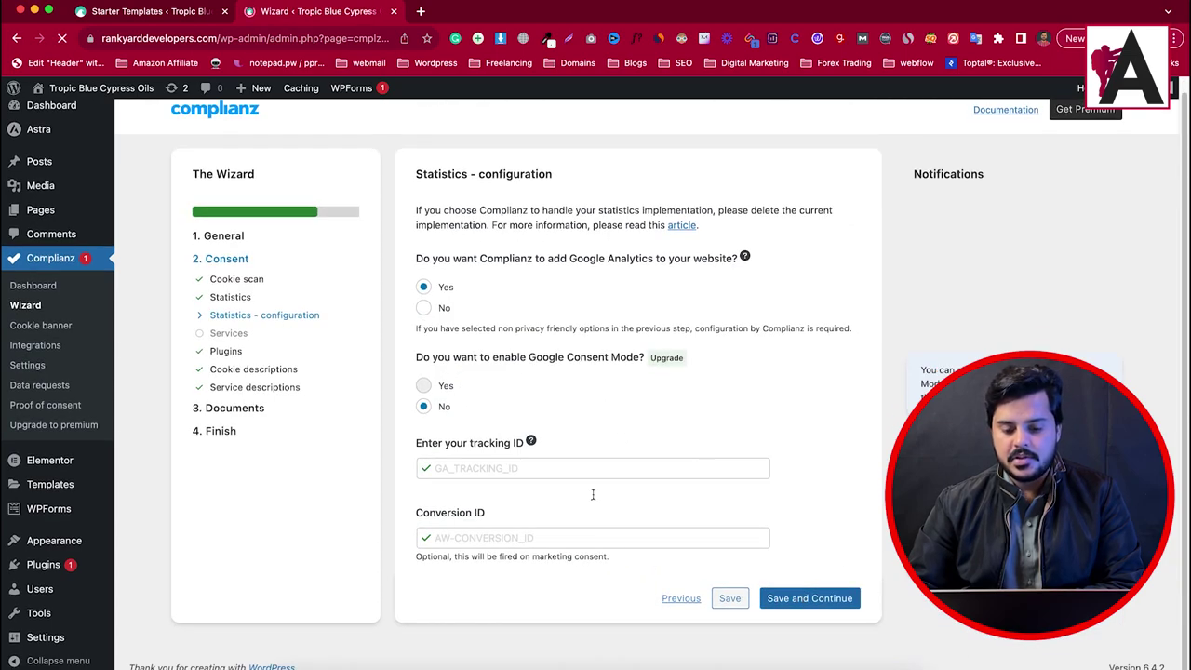
Step: Continue past the statistics configuration and mark Active Campaign and Adobe Fonts as third-party services used on the site
{"action": "left_click", "coordinate": [797, 605]}
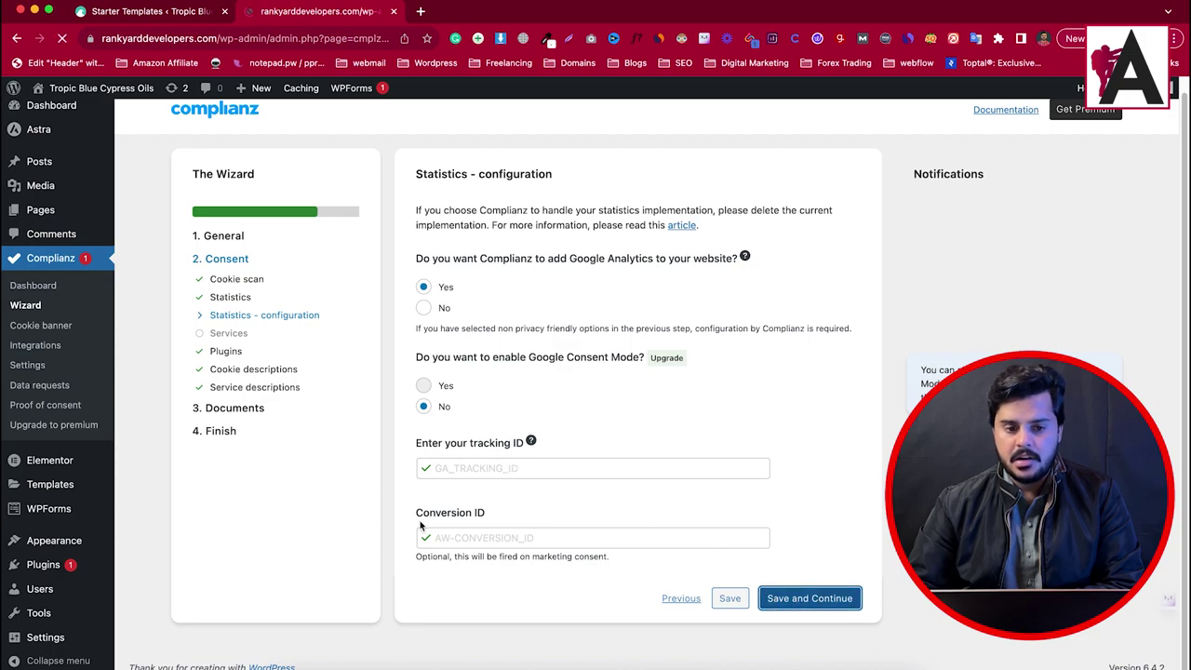
{"action": "scroll", "coordinate": [552, 515], "scroll_direction": "down", "scroll_amount": 5}
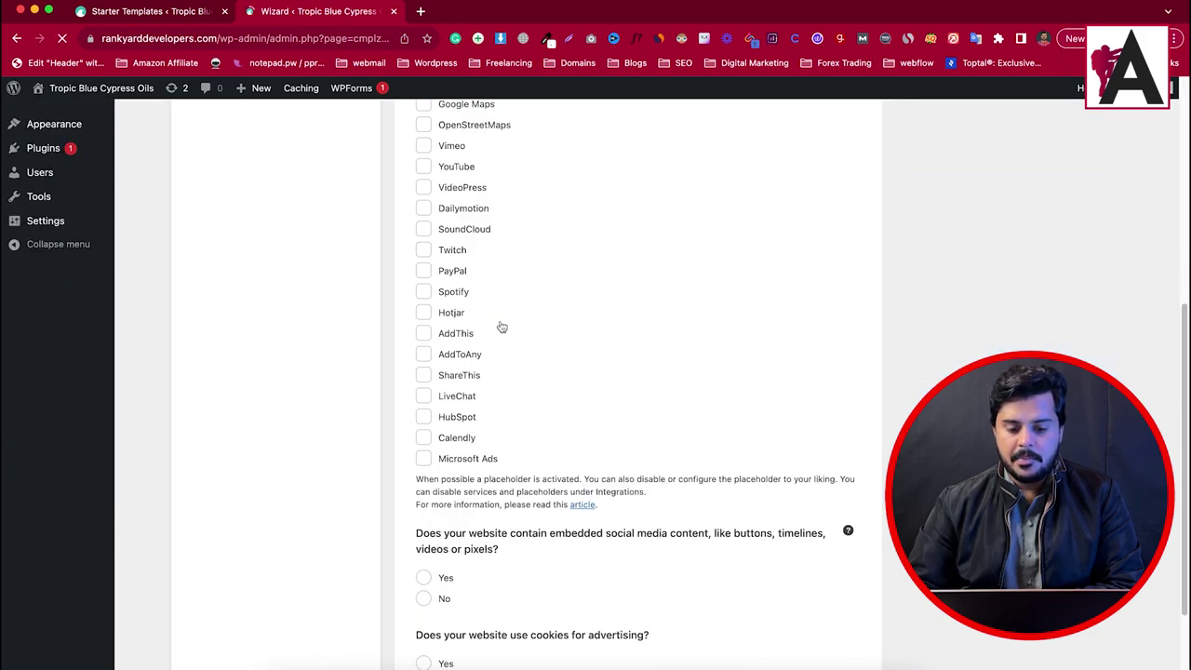
{"action": "scroll", "coordinate": [593, 474], "scroll_direction": "up", "scroll_amount": 5}
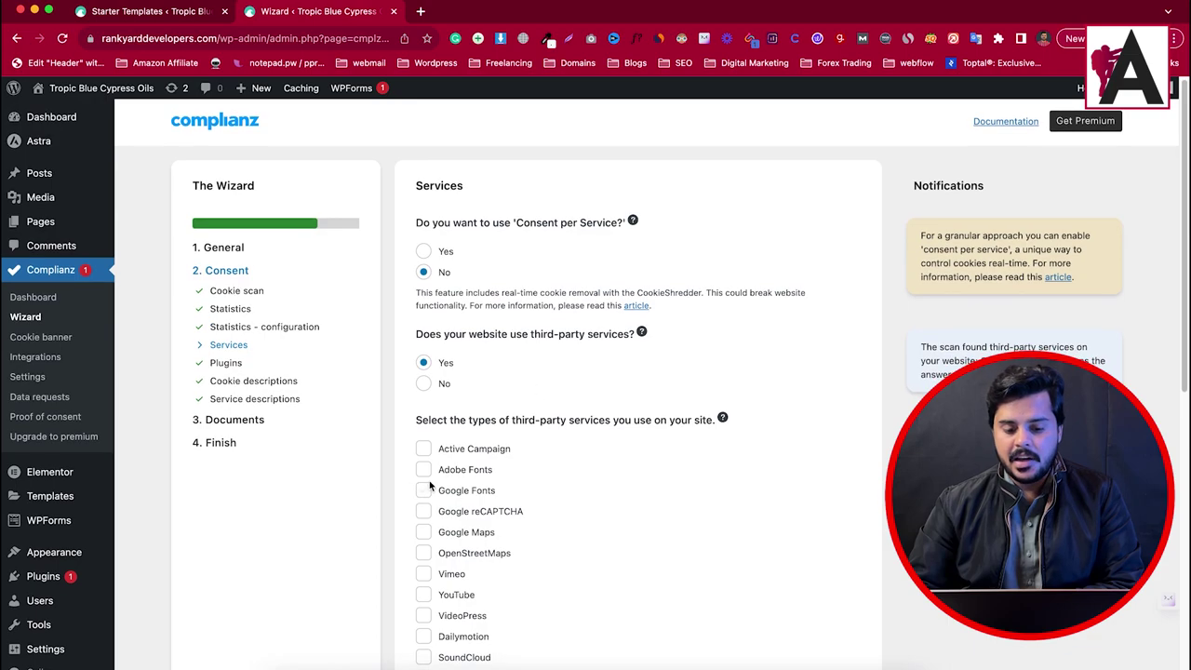
{"action": "left_click", "coordinate": [423, 451]}
{"action": "scroll", "coordinate": [519, 553], "scroll_direction": "down", "scroll_amount": 6}
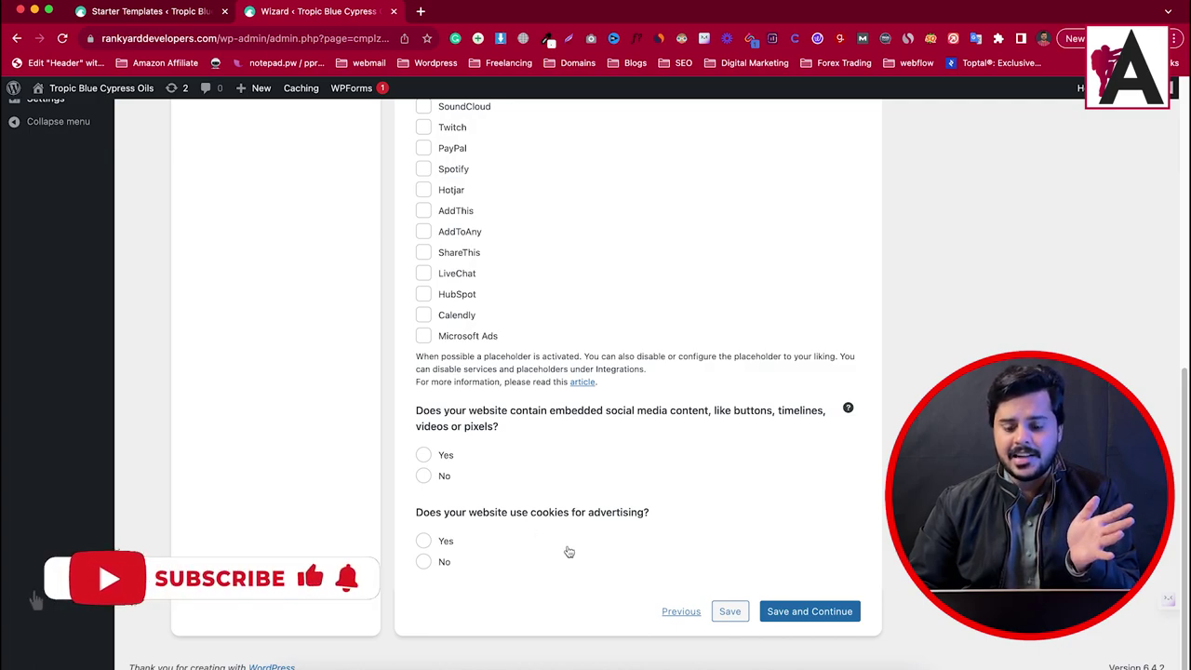
Step: Set embedded social media content to Yes and mark Facebook, Twitter and LinkedIn as used on the website
{"action": "left_click", "coordinate": [837, 610]}
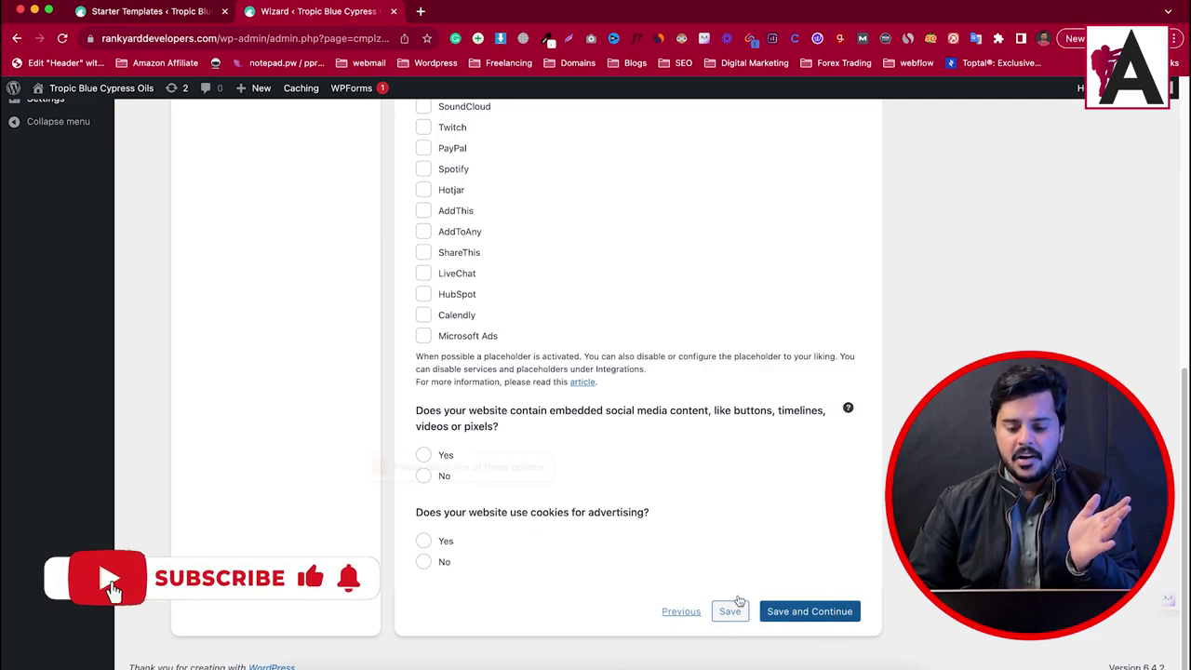
{"action": "left_click", "coordinate": [424, 453]}
{"action": "left_click", "coordinate": [423, 540]}
{"action": "left_click", "coordinate": [424, 561]}
{"action": "left_click", "coordinate": [423, 582]}
Step: Set the use of cookies for advertising to Yes, keep personalized ads at No, and save the Services answers
{"action": "scroll", "coordinate": [584, 488], "scroll_direction": "down", "scroll_amount": 5}
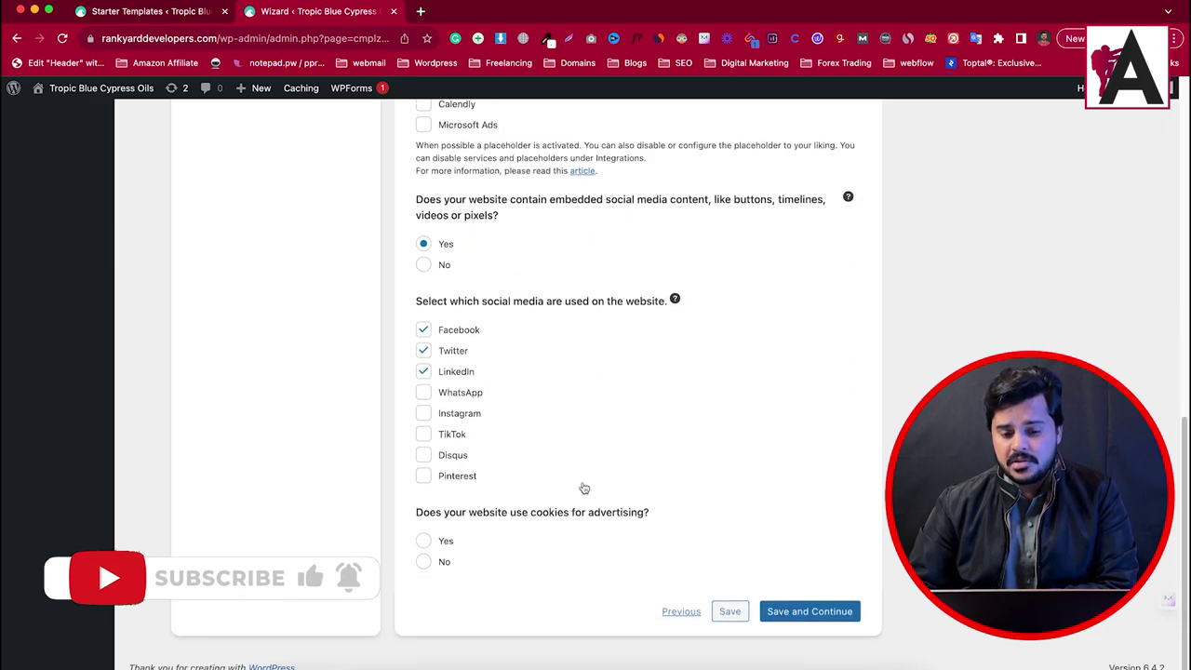
{"action": "left_click", "coordinate": [434, 545]}
{"action": "scroll", "coordinate": [706, 455], "scroll_direction": "down", "scroll_amount": 2}
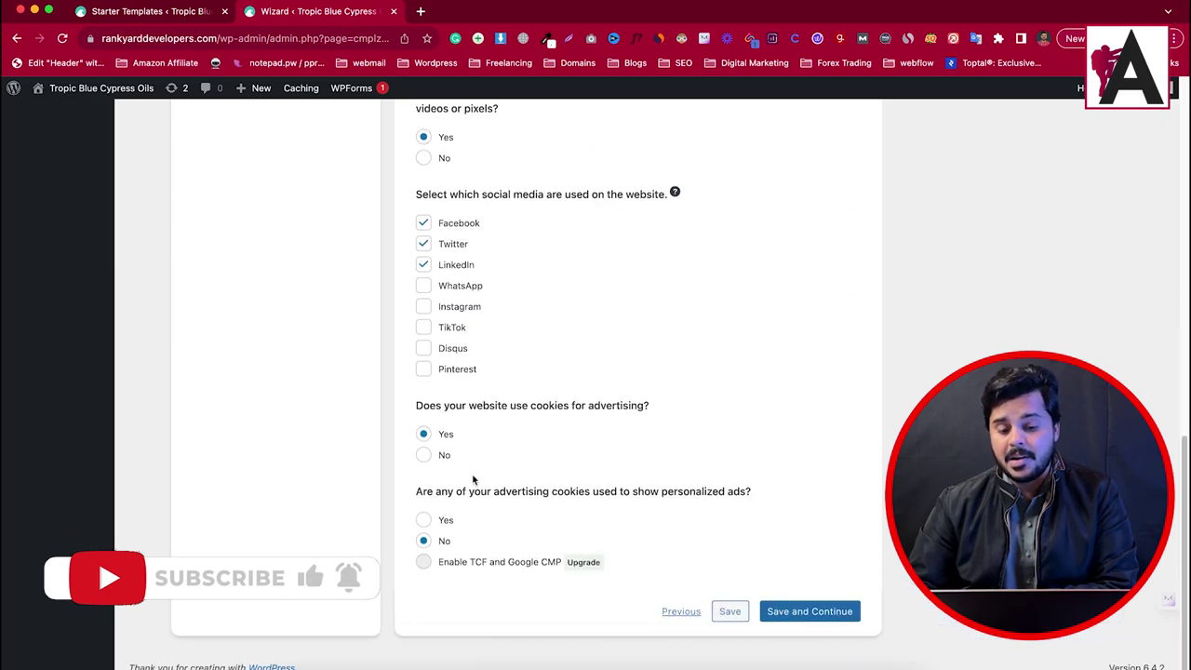
{"action": "left_click", "coordinate": [829, 611]}
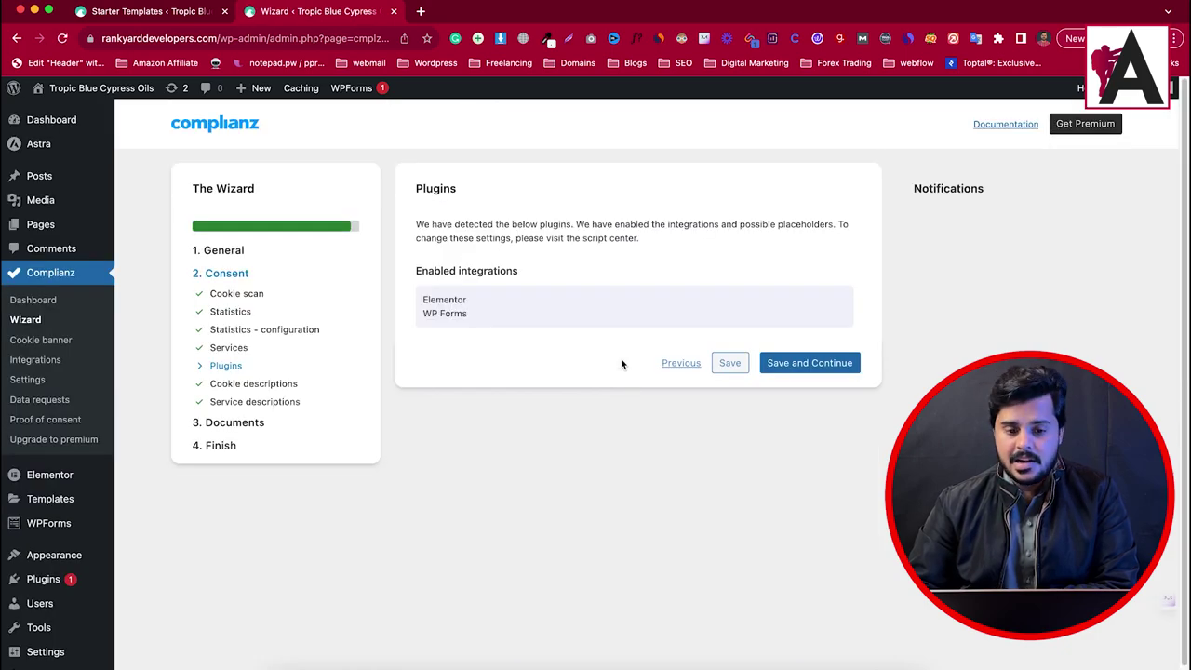
Step: Accept the detected plugin integrations, cookie descriptions and service descriptions, and continue to the Create documents page
{"action": "left_click", "coordinate": [806, 364]}
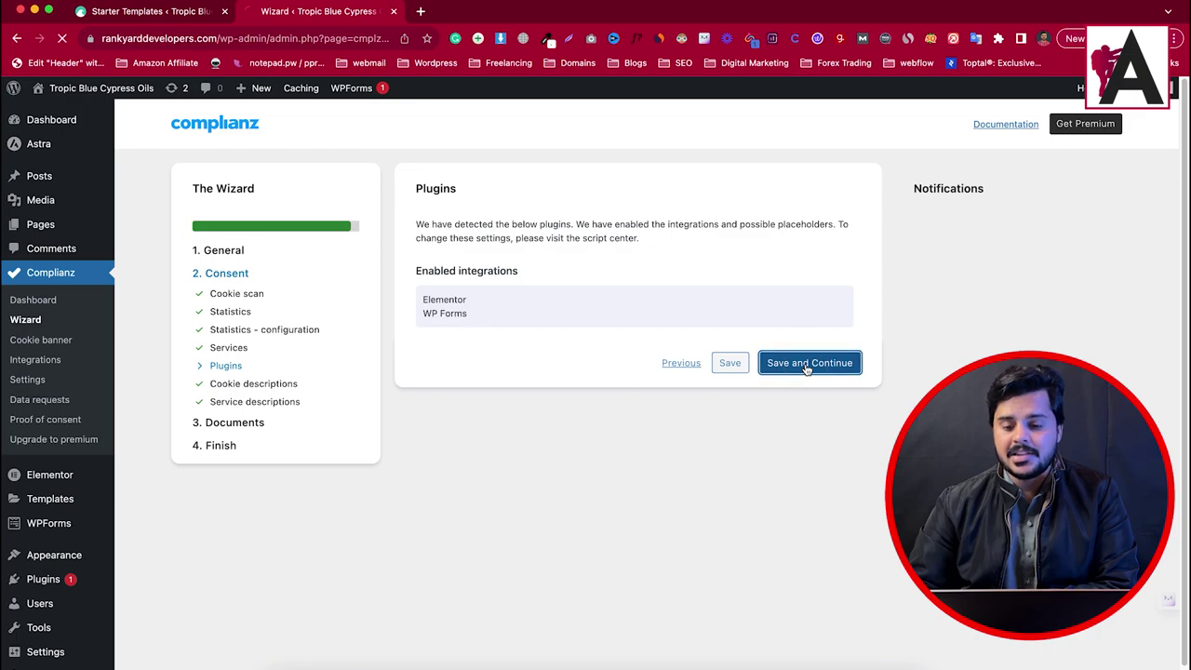
{"action": "scroll", "coordinate": [633, 414], "scroll_direction": "down", "scroll_amount": 1}
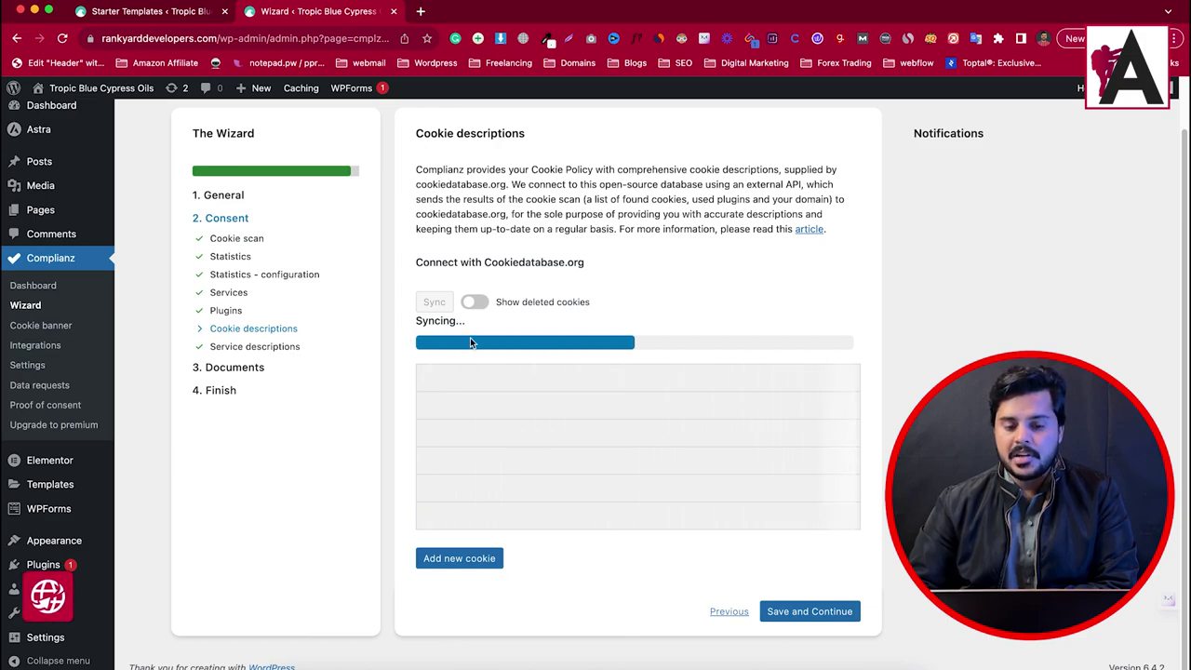
{"action": "left_click", "coordinate": [809, 613]}
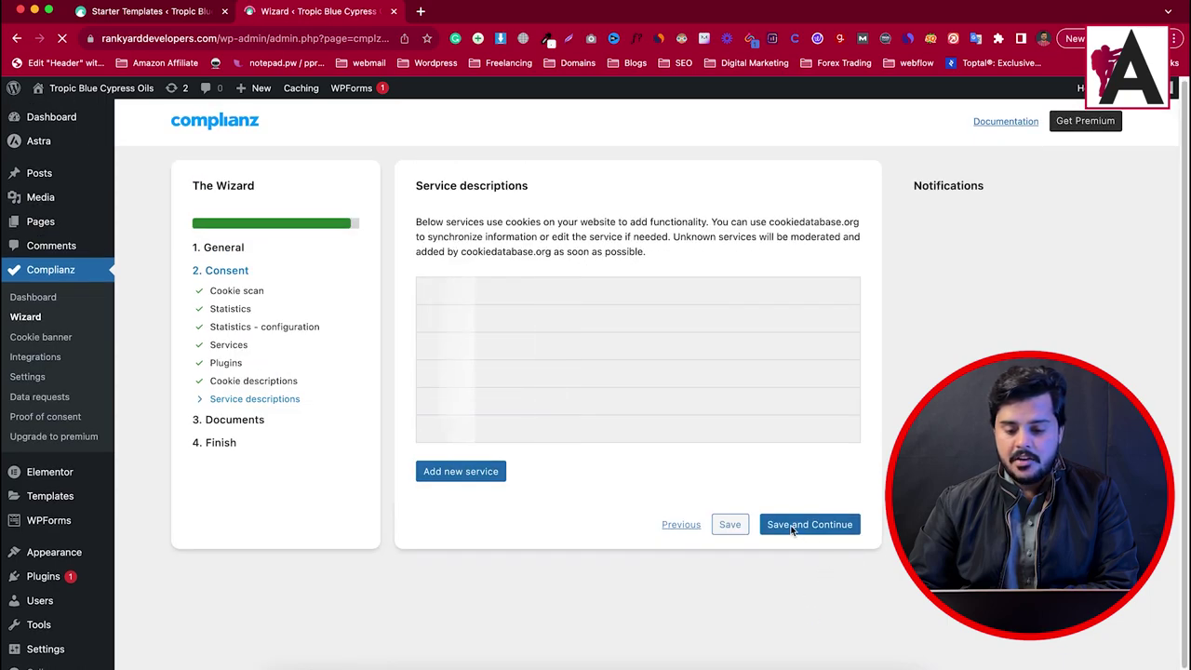
{"action": "scroll", "coordinate": [806, 535], "scroll_direction": "down", "scroll_amount": 5}
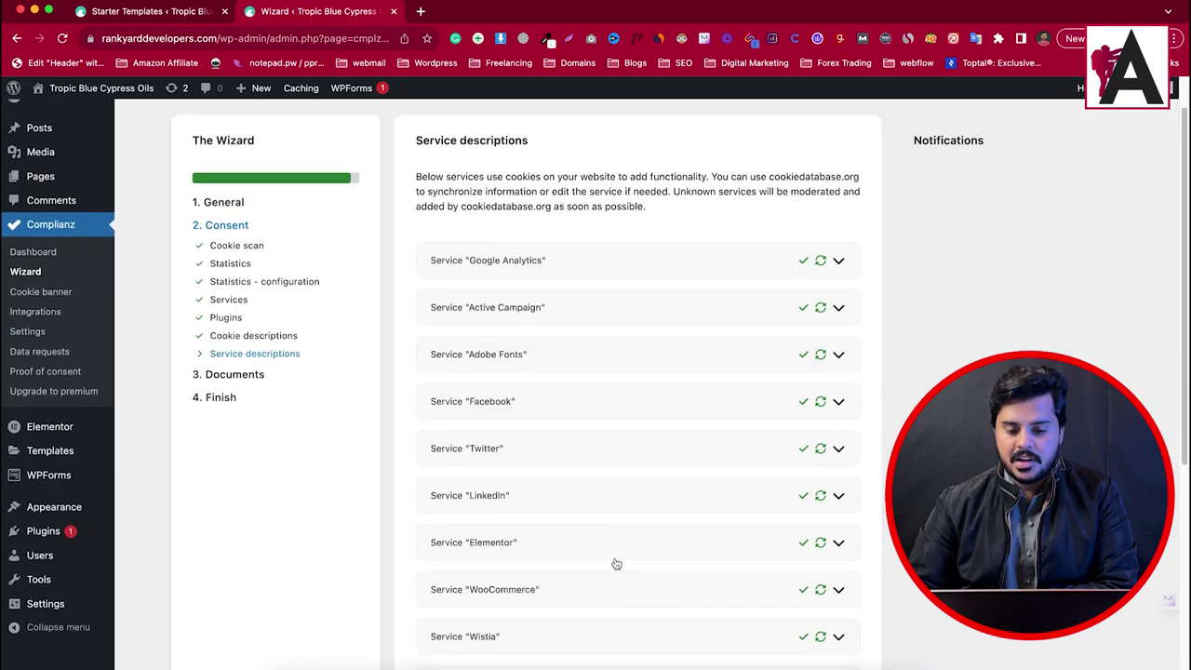
{"action": "left_click", "coordinate": [809, 611]}
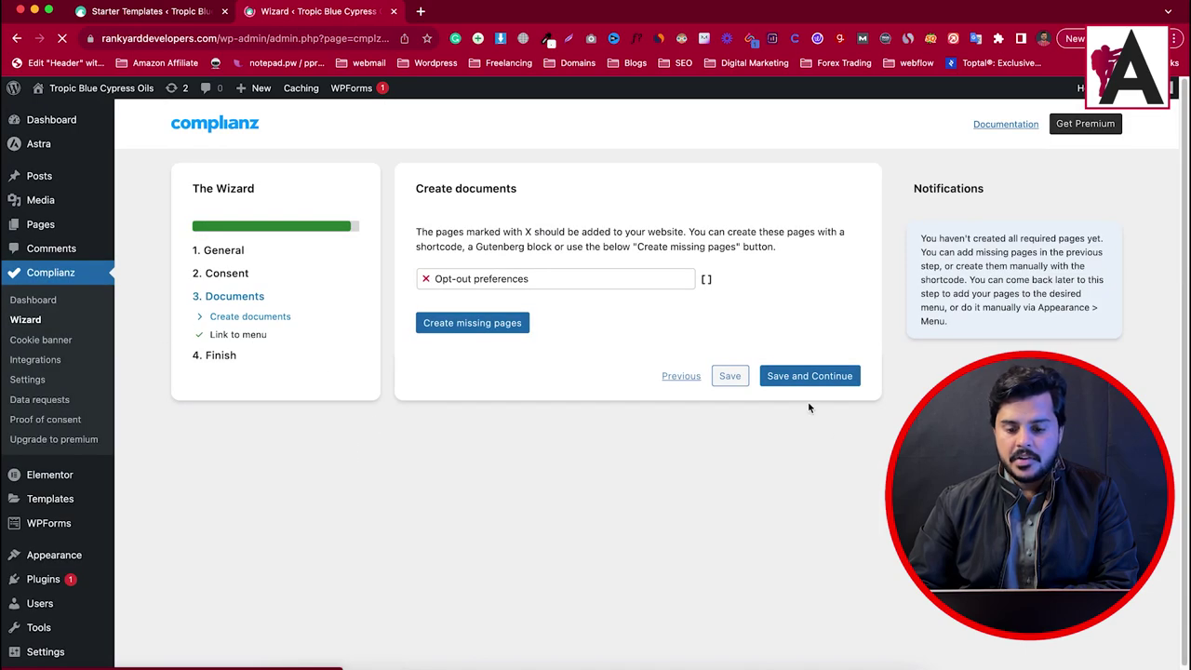
Step: Continue past document creation and menu linking, and finish the wizard with the cookie banner and cookie blocker enabled
{"action": "left_click", "coordinate": [809, 376]}
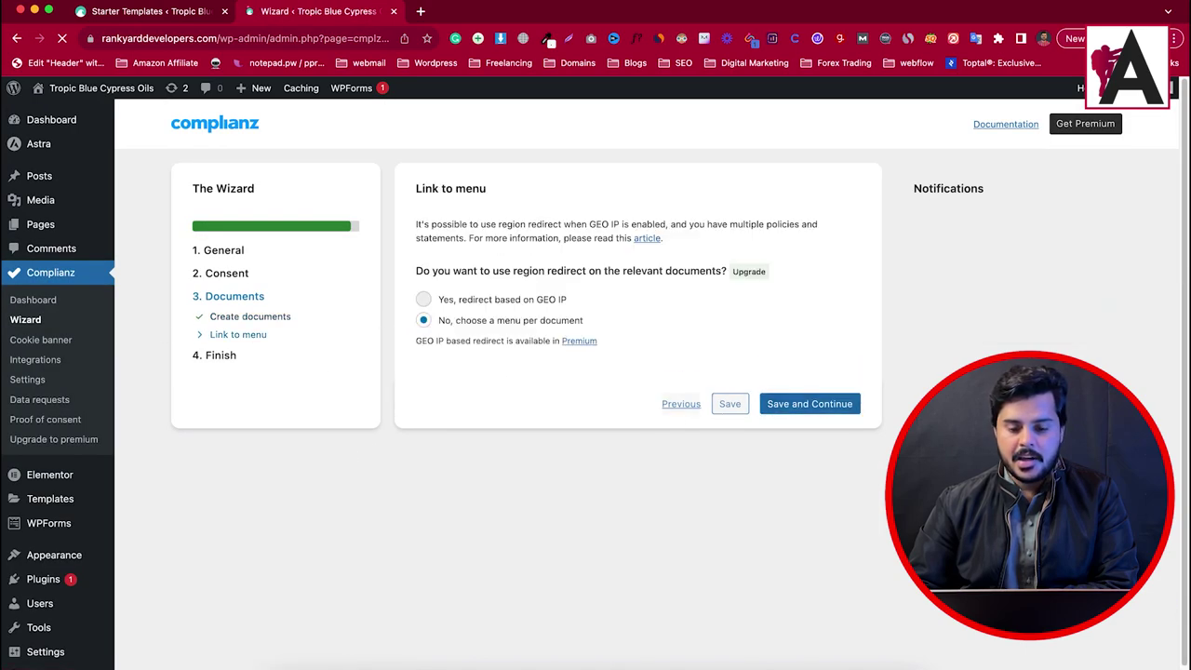
{"action": "left_click", "coordinate": [807, 405]}
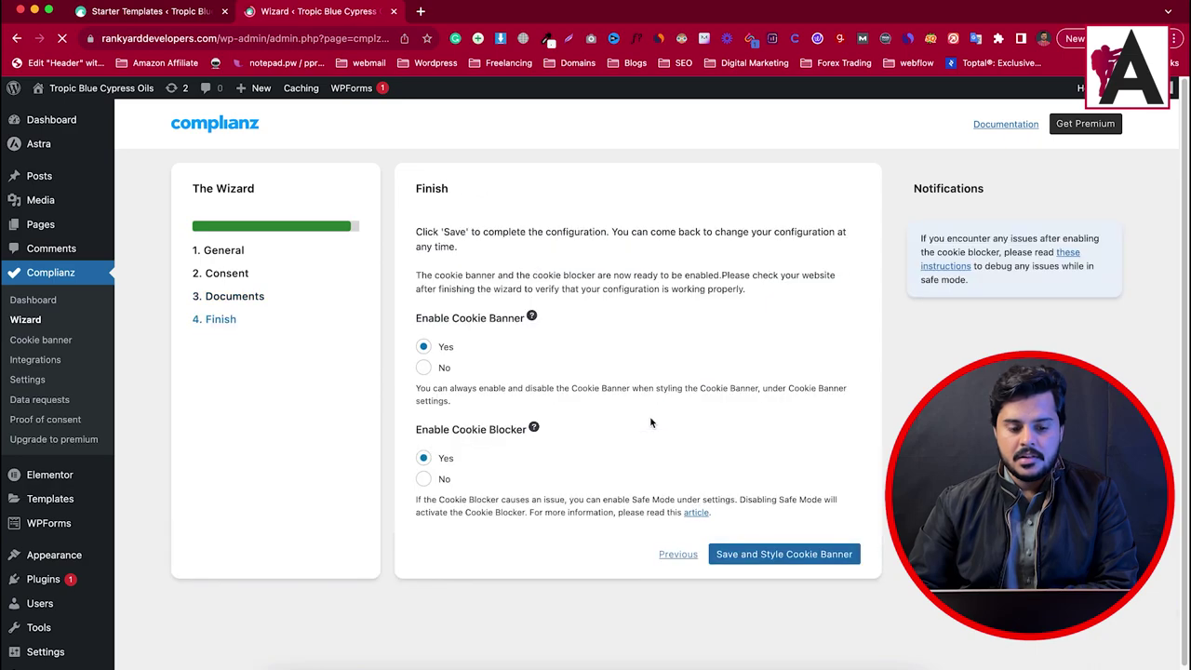
{"action": "left_click", "coordinate": [774, 564]}
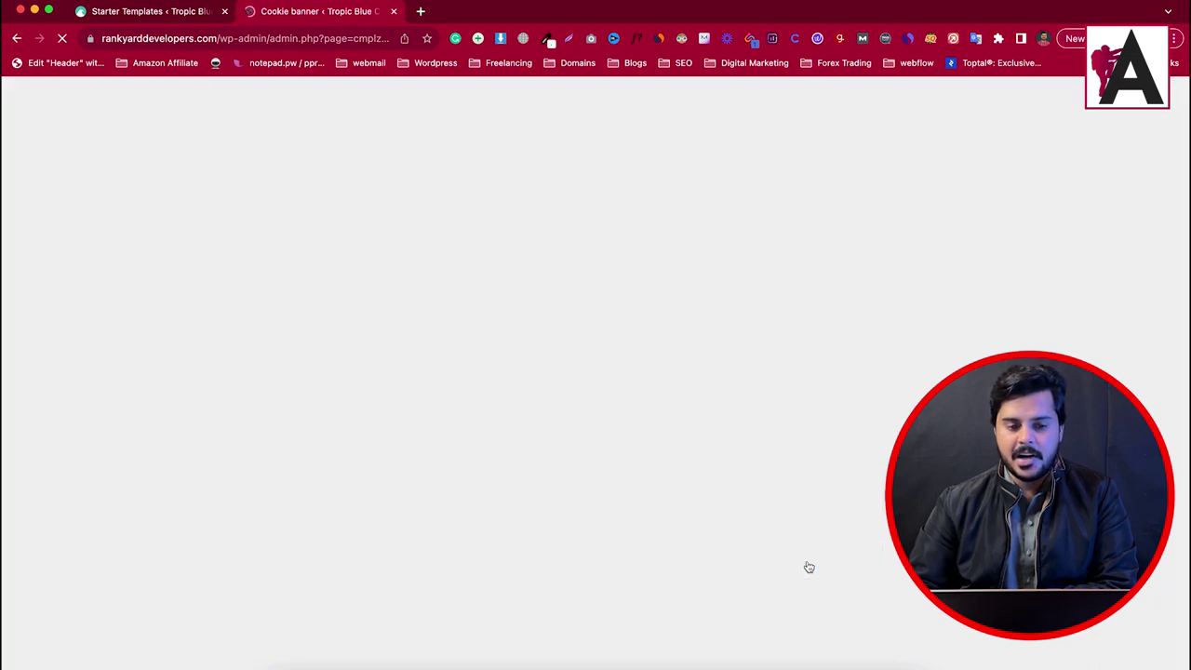
Step: Open the site's home page, rankyarddevelopers.com, in an incognito window and check it for the cookie banner
{"action": "scroll", "coordinate": [428, 288], "scroll_direction": "down", "scroll_amount": 10}
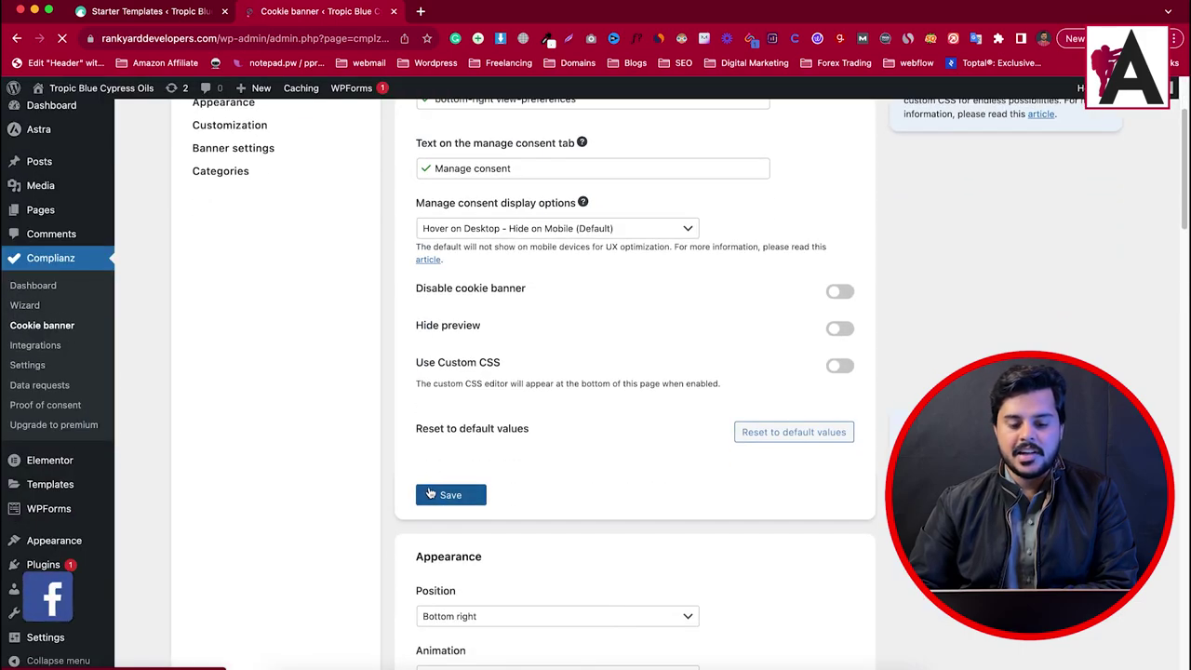
{"action": "scroll", "coordinate": [437, 279], "scroll_direction": "down", "scroll_amount": 5}
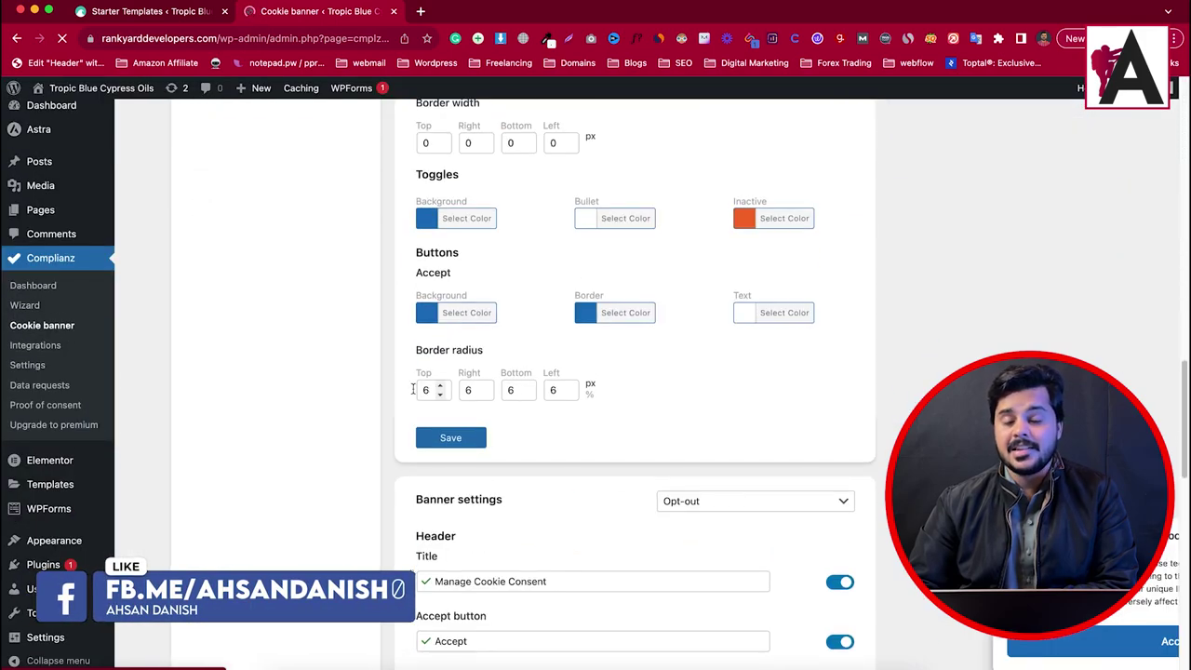
{"action": "scroll", "coordinate": [391, 380], "scroll_direction": "up", "scroll_amount": 15}
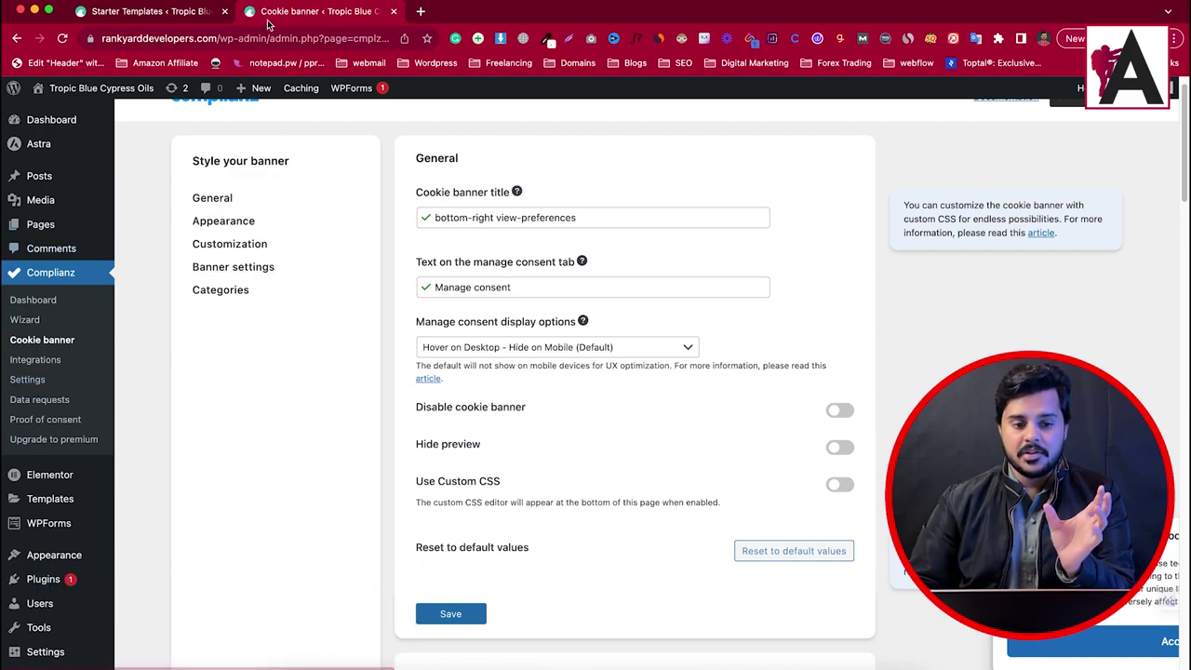
{"action": "left_click_drag", "start_coordinate": [219, 38], "coordinate": [7, 37]}
{"action": "key", "text": "ctrl+c"}
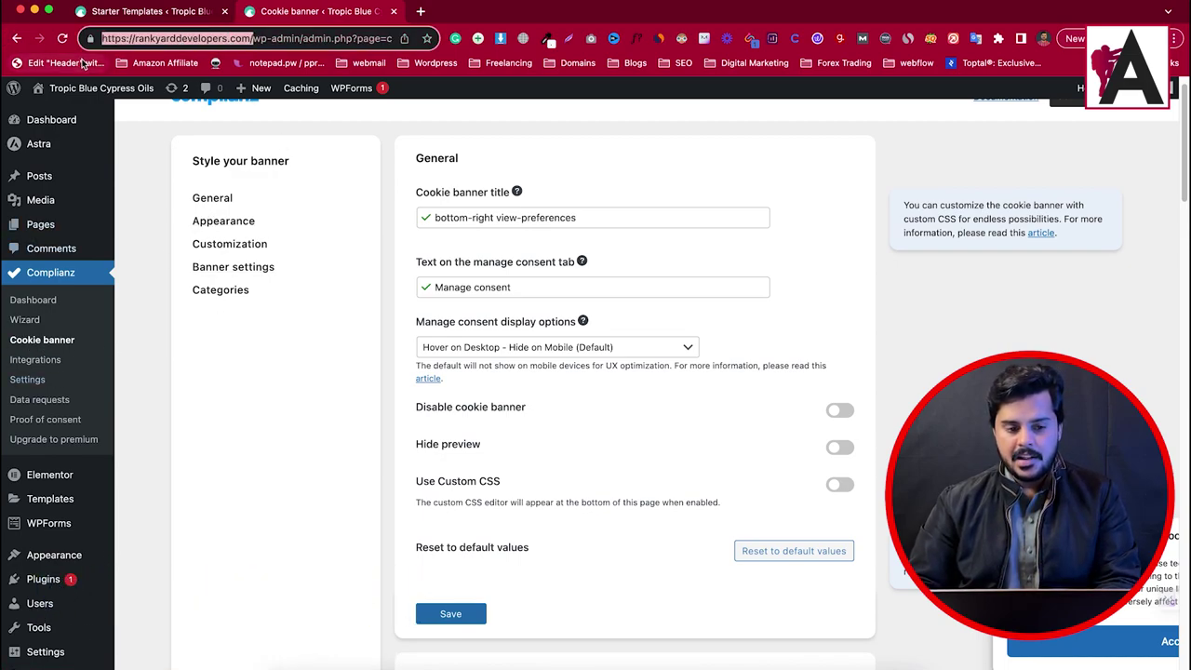
{"action": "left_click", "coordinate": [1176, 39]}
{"action": "left_click", "coordinate": [1076, 125]}
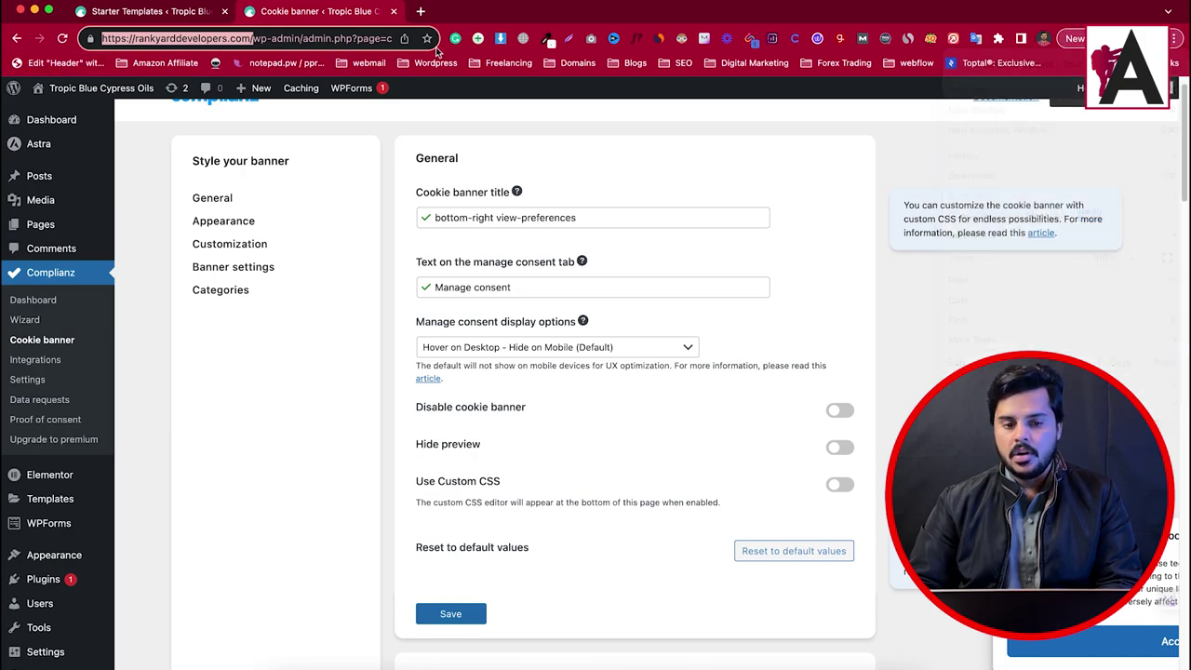
{"action": "key", "text": "ctrl+v"}
{"action": "key", "text": "Return"}
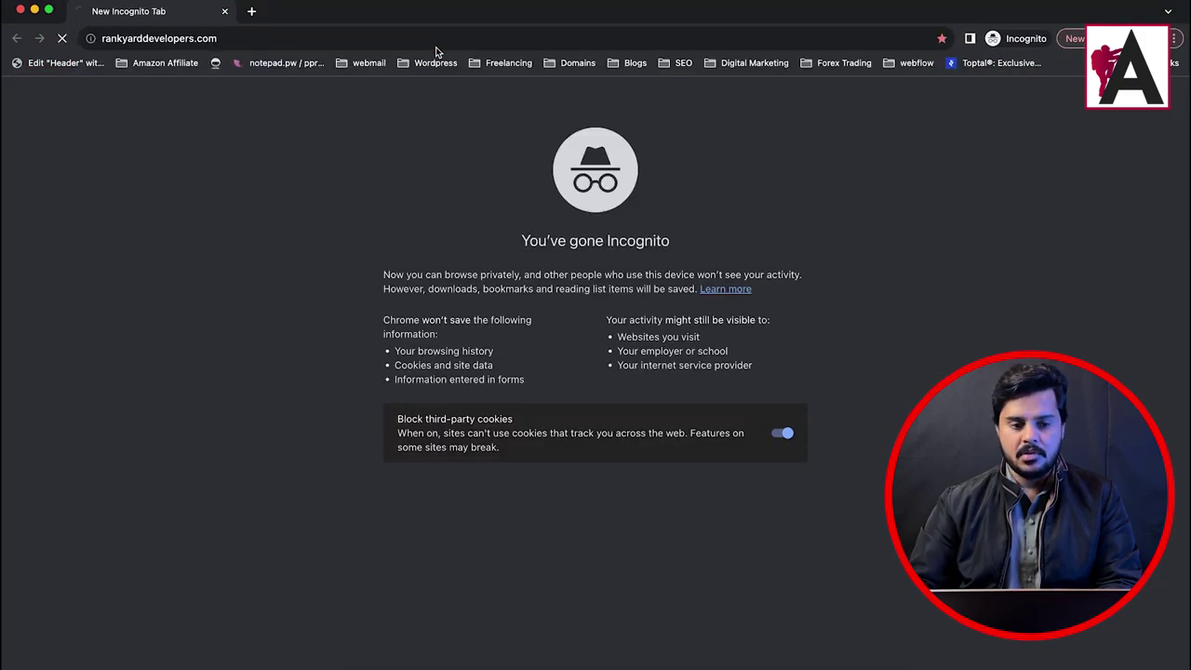
{"action": "scroll", "coordinate": [751, 508], "scroll_direction": "down", "scroll_amount": 20}
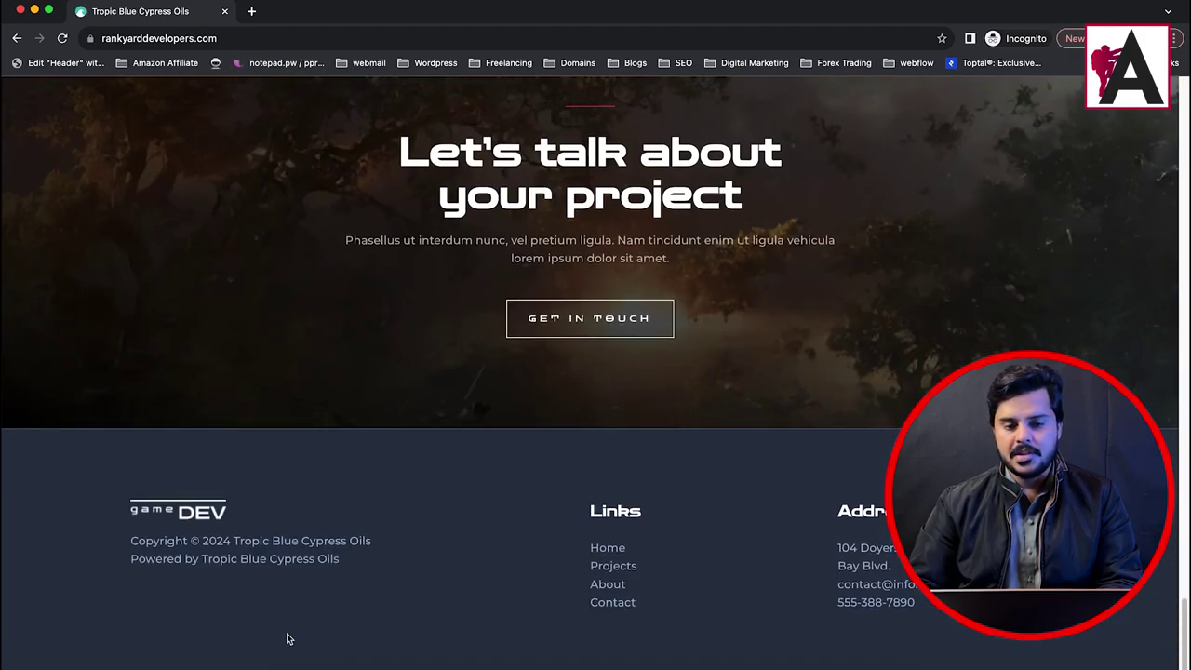
Step: Leave the incognito window and check the Disable cookie banner and Hide preview options in the banner settings
{"action": "left_click", "coordinate": [37, 10]}
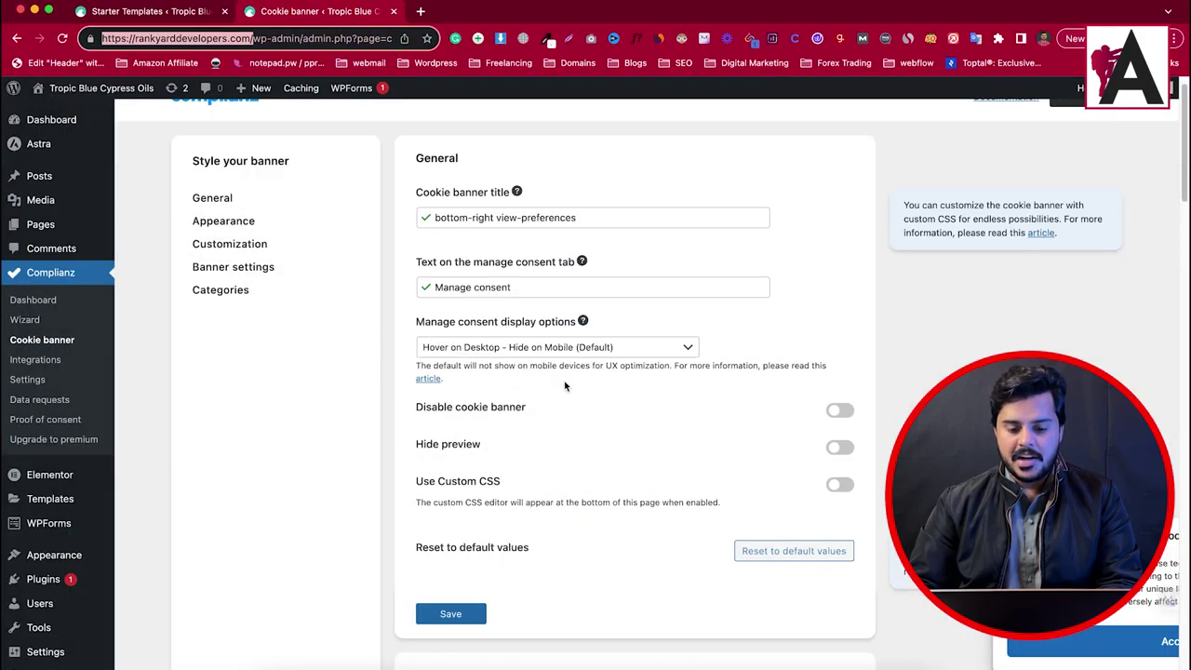
{"action": "left_click_drag", "start_coordinate": [405, 410], "coordinate": [547, 407]}
{"action": "left_click_drag", "start_coordinate": [391, 457], "coordinate": [507, 465]}
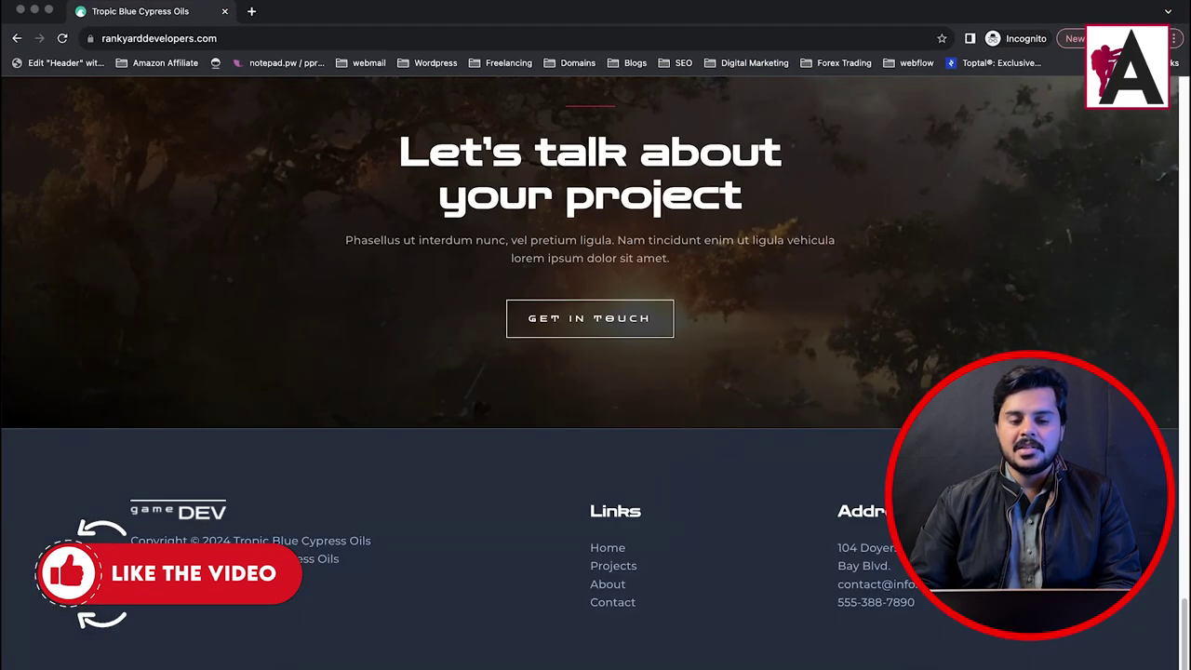
{"action": "left_click", "coordinate": [19, 10]}
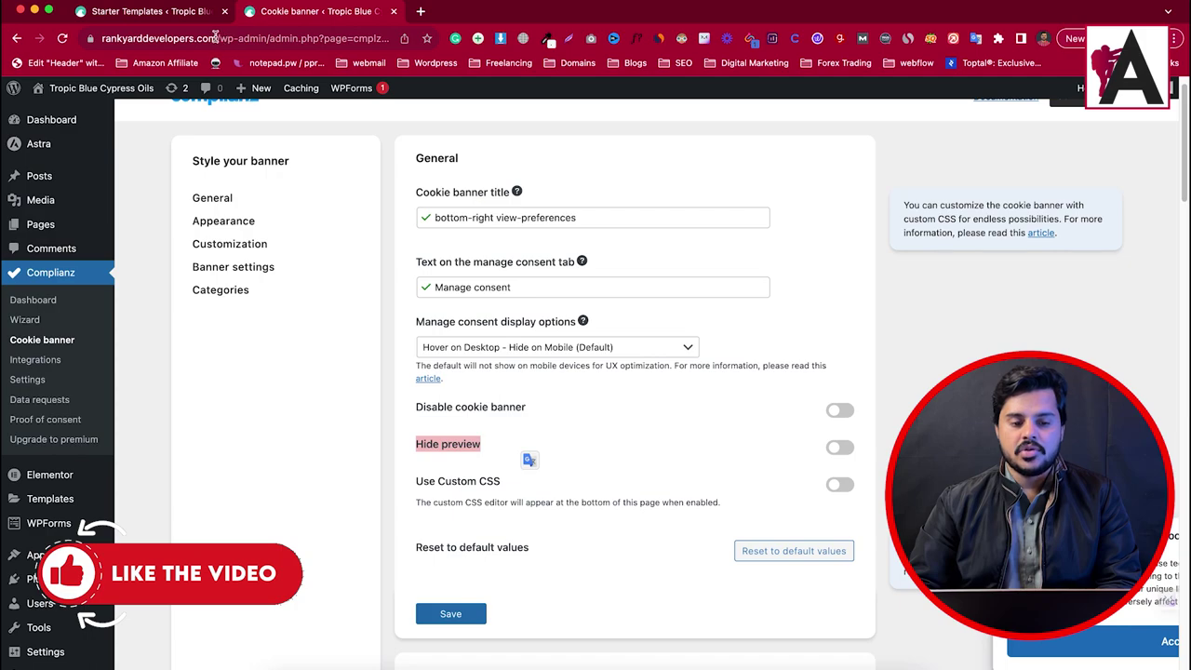
Step: Switch to Microsoft Edge, load the site's home page, look for the cookie banner, and close the window
{"action": "left_click", "coordinate": [214, 39]}
{"action": "key", "text": "super+c"}
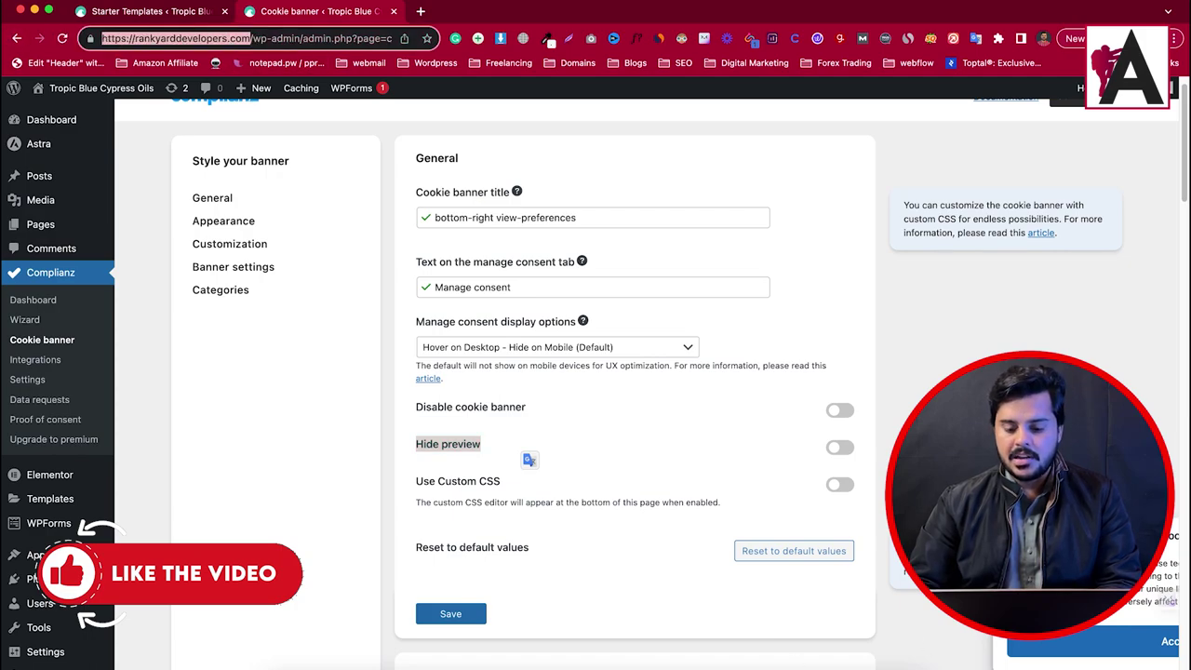
{"action": "left_click", "coordinate": [667, 621]}
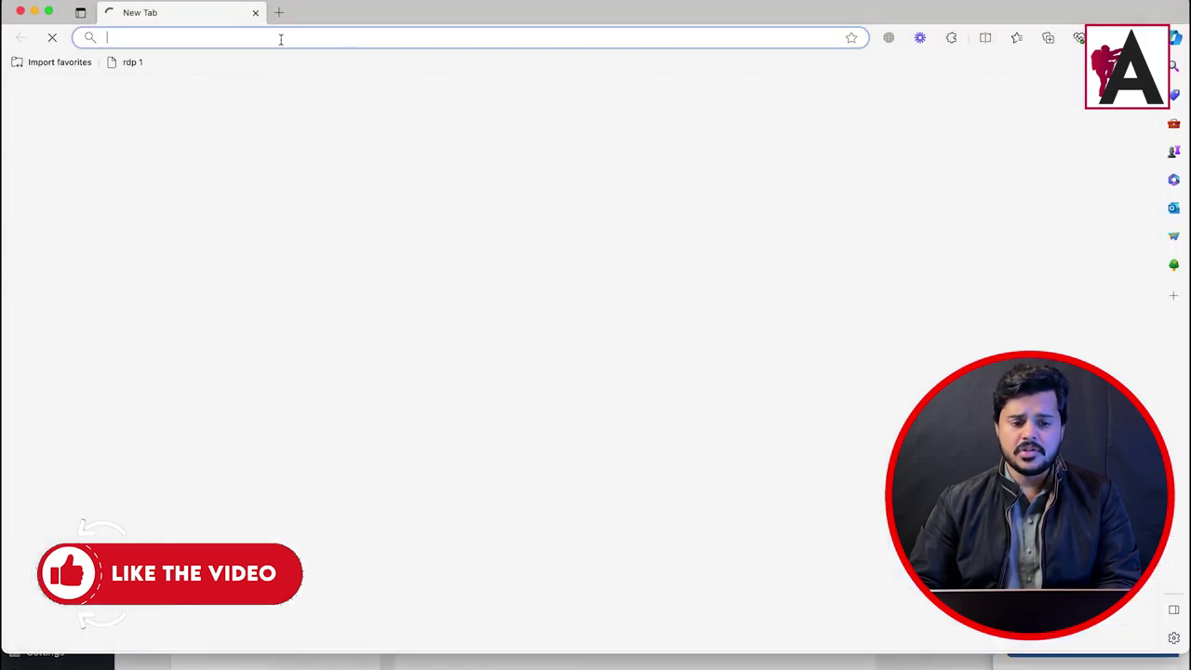
{"action": "key", "text": "super+v"}
{"action": "key", "text": "Return"}
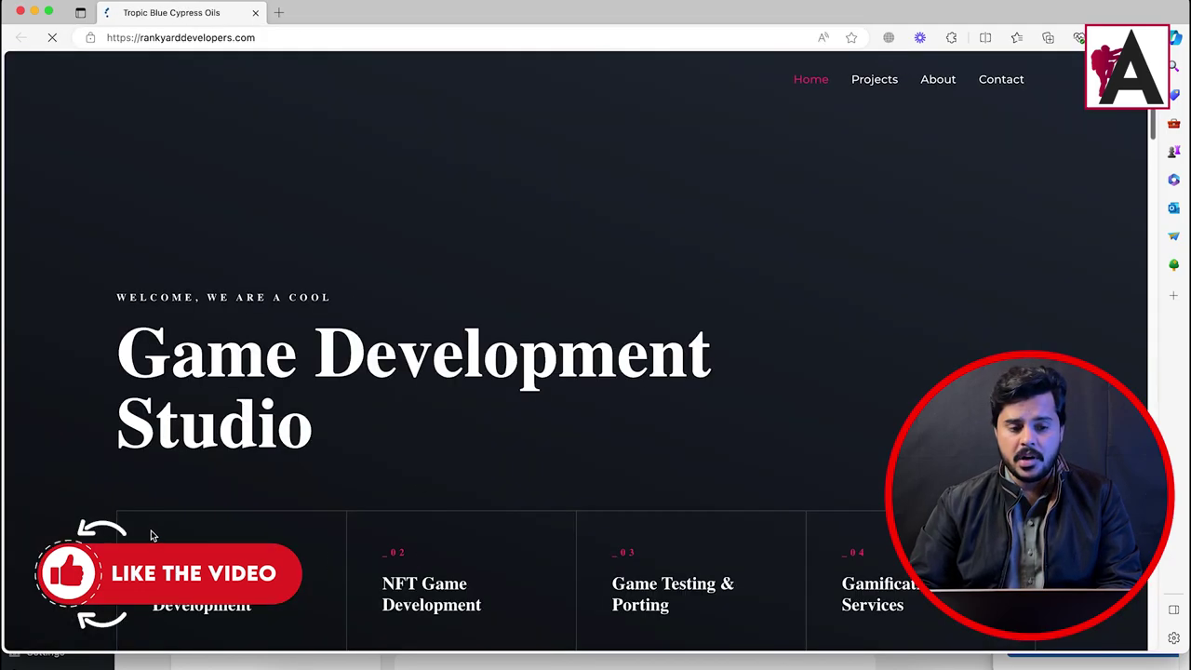
{"action": "scroll", "coordinate": [319, 468], "scroll_direction": "down", "scroll_amount": 20}
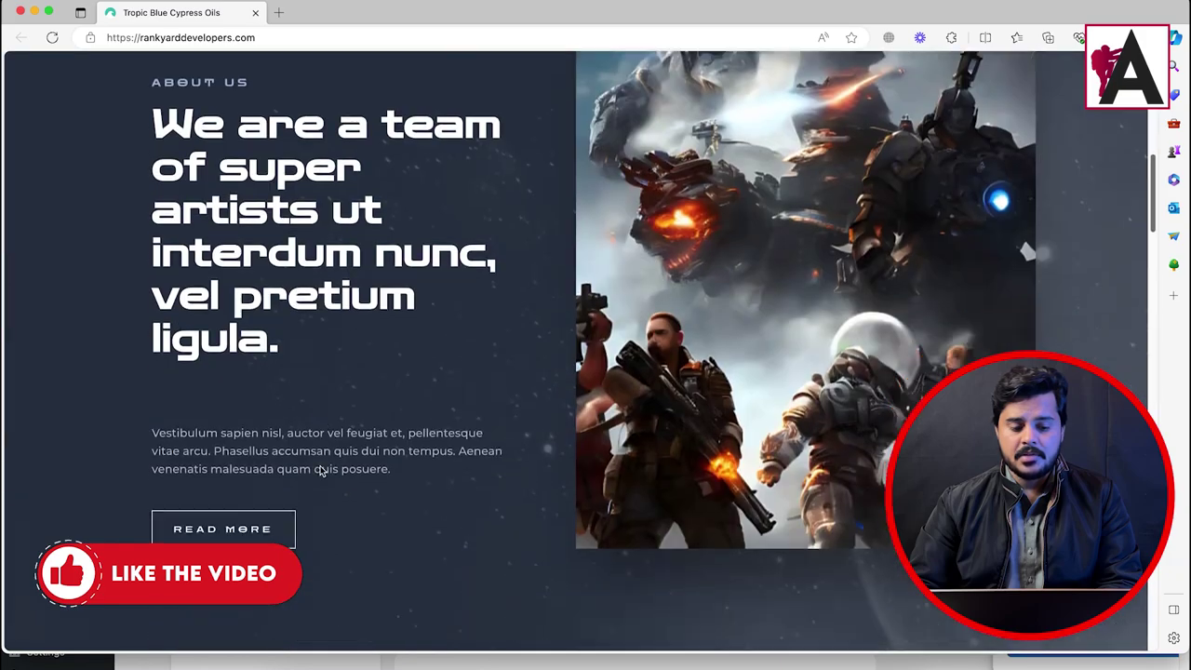
{"action": "scroll", "coordinate": [297, 483], "scroll_direction": "up", "scroll_amount": 10}
{"action": "scroll", "coordinate": [297, 486], "scroll_direction": "up", "scroll_amount": 12}
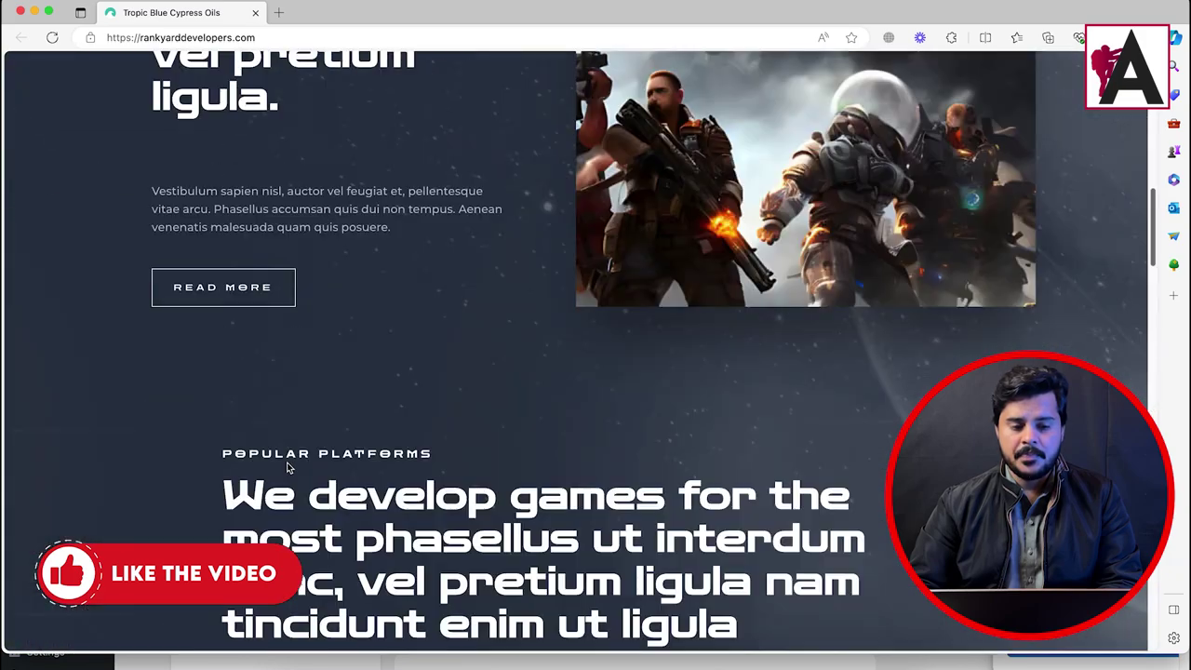
{"action": "left_click", "coordinate": [21, 12]}
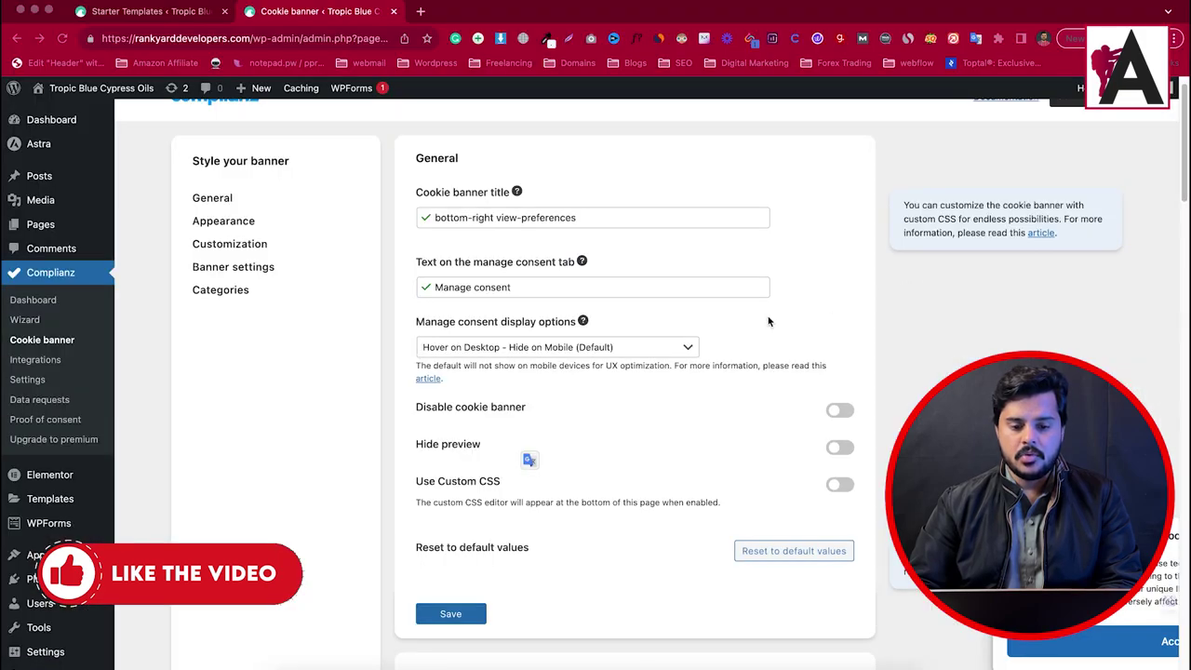
Step: Review the cookie banner's general, appearance and category settings, and save them with the existing options
{"action": "left_click", "coordinate": [232, 217]}
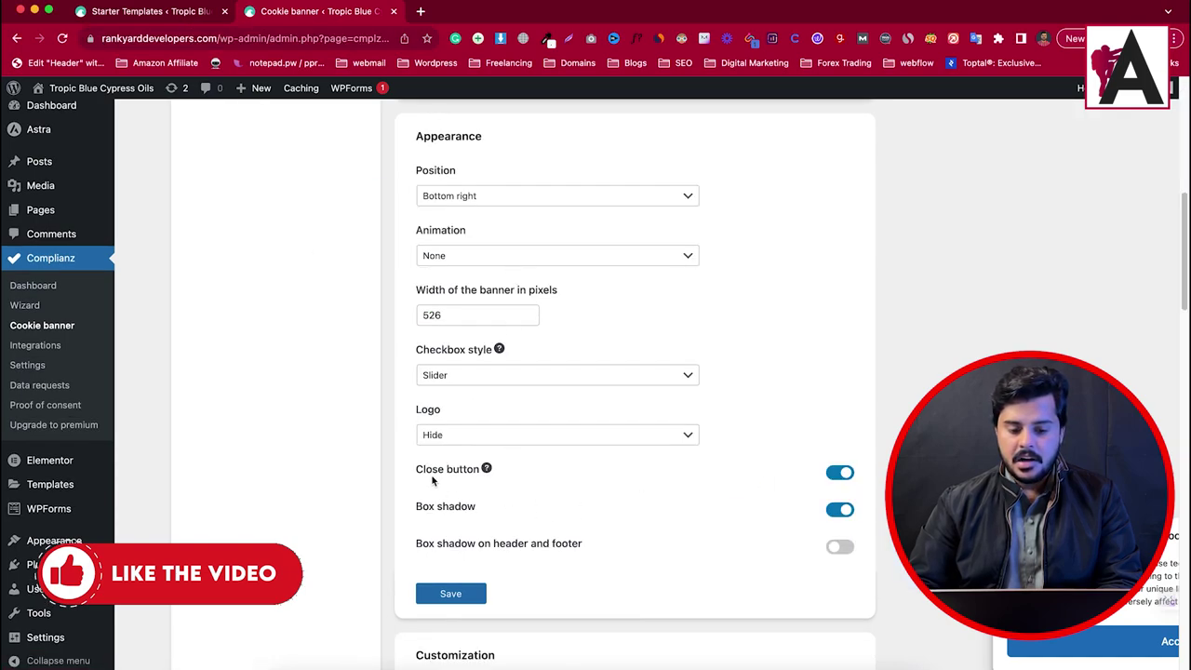
{"action": "scroll", "coordinate": [481, 372], "scroll_direction": "up", "scroll_amount": 10}
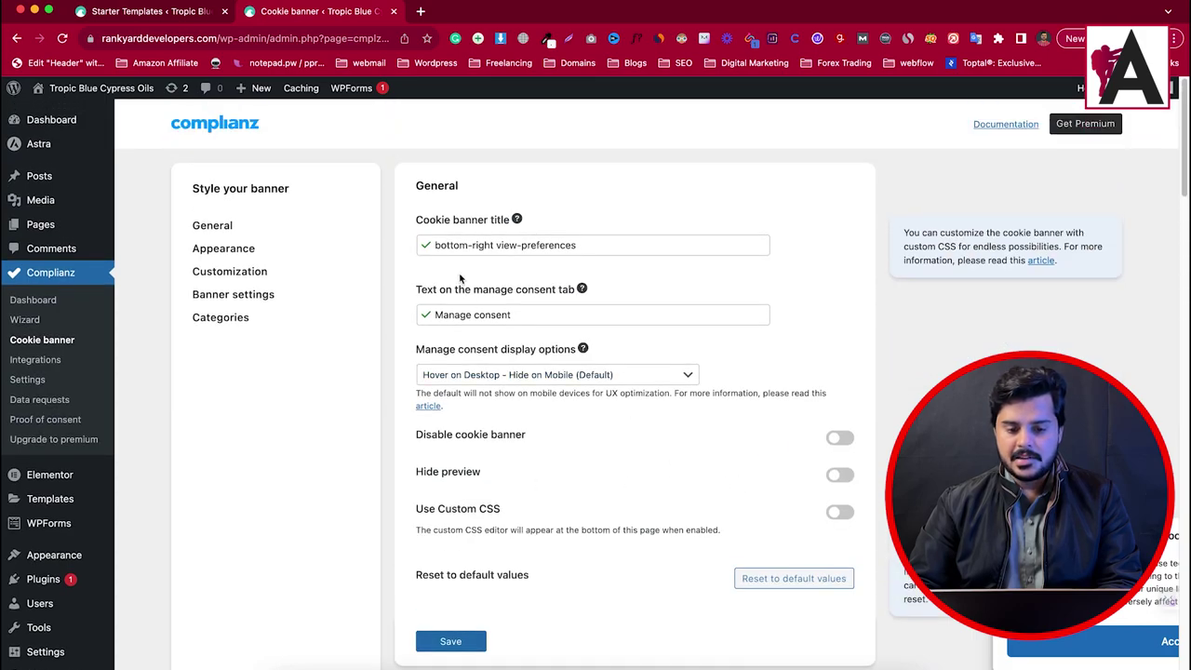
{"action": "scroll", "coordinate": [506, 552], "scroll_direction": "down", "scroll_amount": 10}
{"action": "scroll", "coordinate": [465, 322], "scroll_direction": "up", "scroll_amount": 5}
{"action": "scroll", "coordinate": [502, 466], "scroll_direction": "down", "scroll_amount": 20}
{"action": "left_click", "coordinate": [450, 610]}
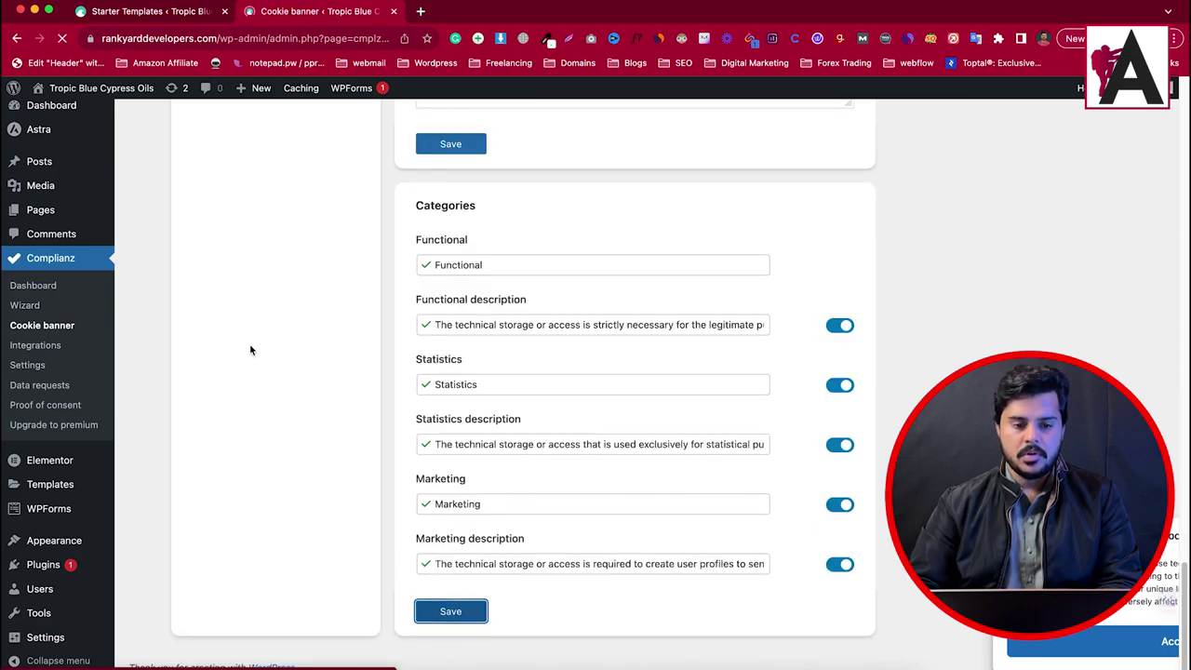
Step: Review the cookie banner's general, appearance and customization settings, including its position, toggles, colours and borders
{"action": "left_click", "coordinate": [253, 244]}
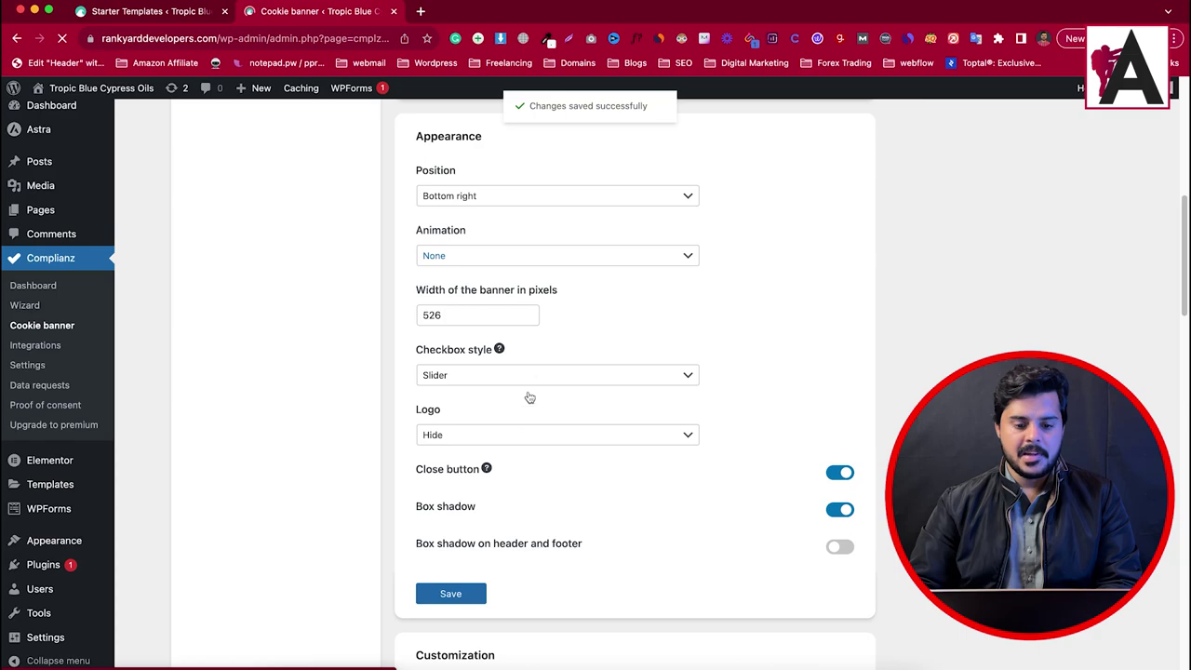
{"action": "scroll", "coordinate": [528, 397], "scroll_direction": "up", "scroll_amount": 10}
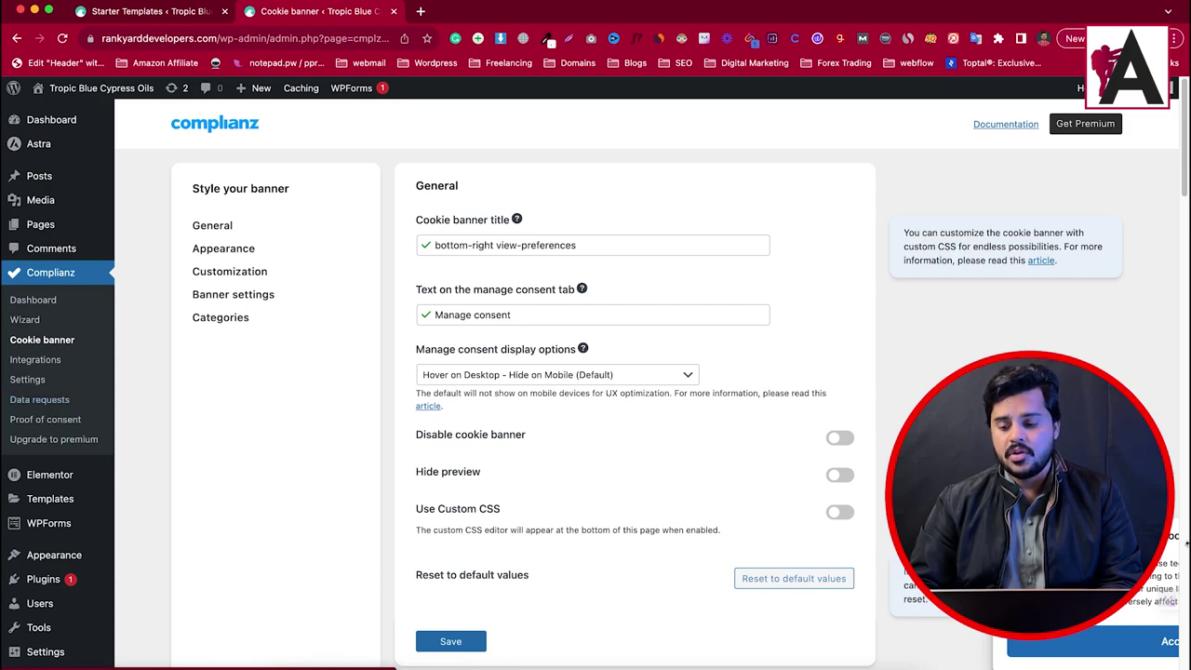
{"action": "left_click", "coordinate": [231, 271]}
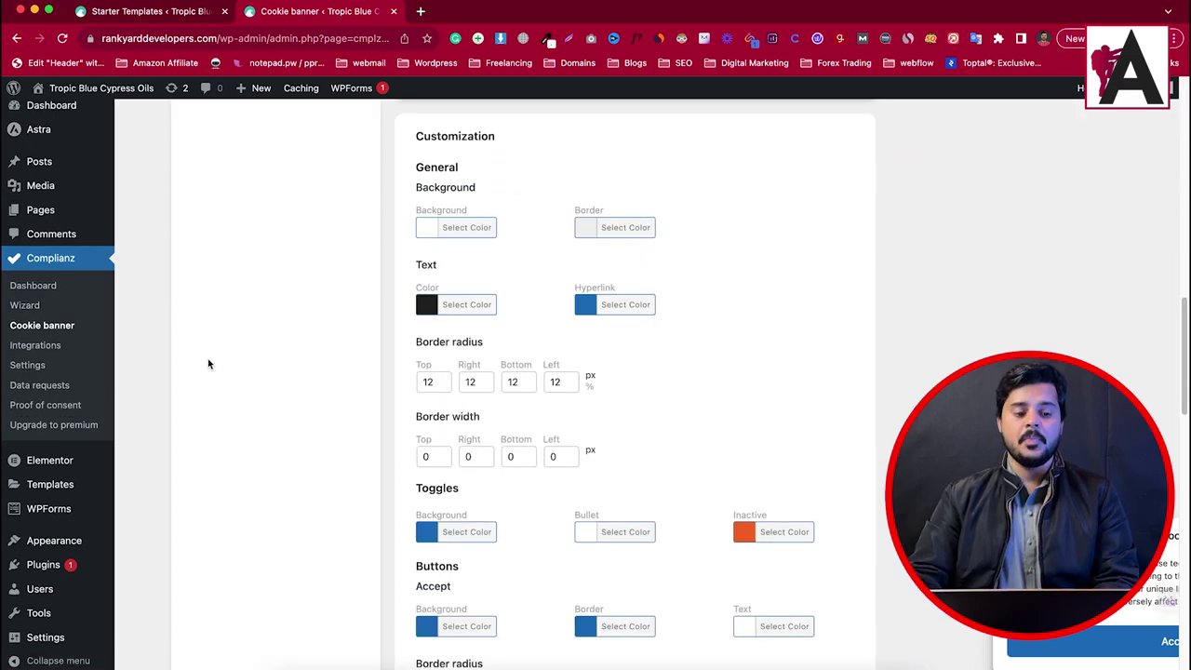
{"action": "scroll", "coordinate": [209, 373], "scroll_direction": "up", "scroll_amount": 3}
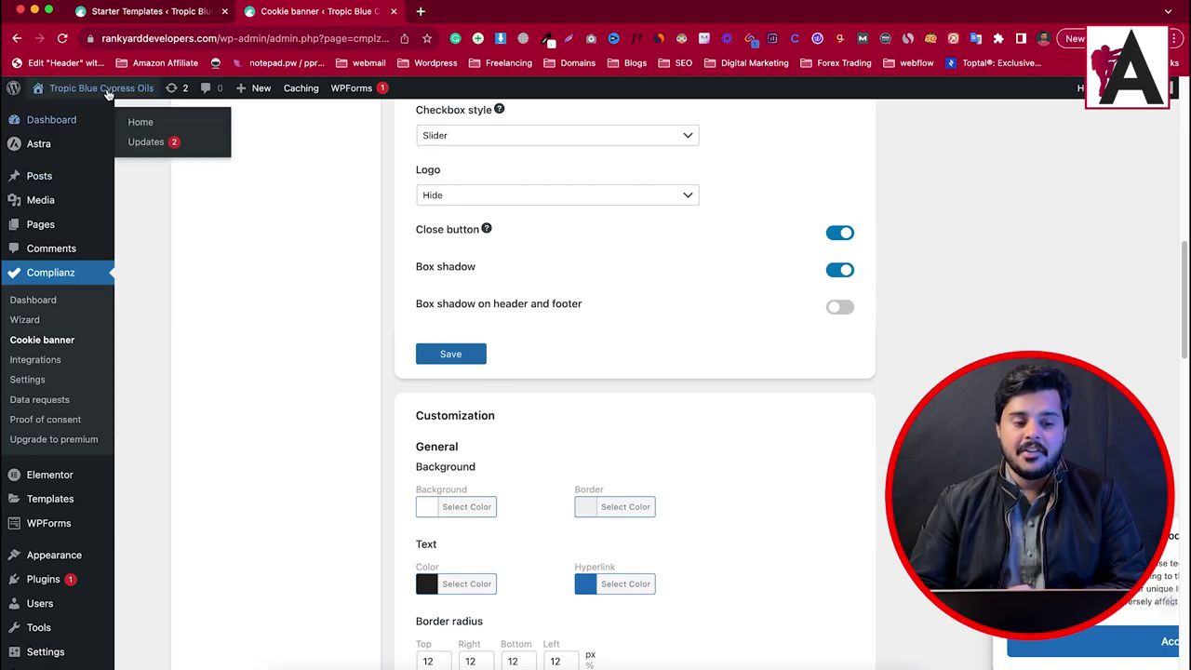
Step: Open the live site's home page and accept the cookies in its consent banner
{"action": "left_click", "coordinate": [53, 109]}
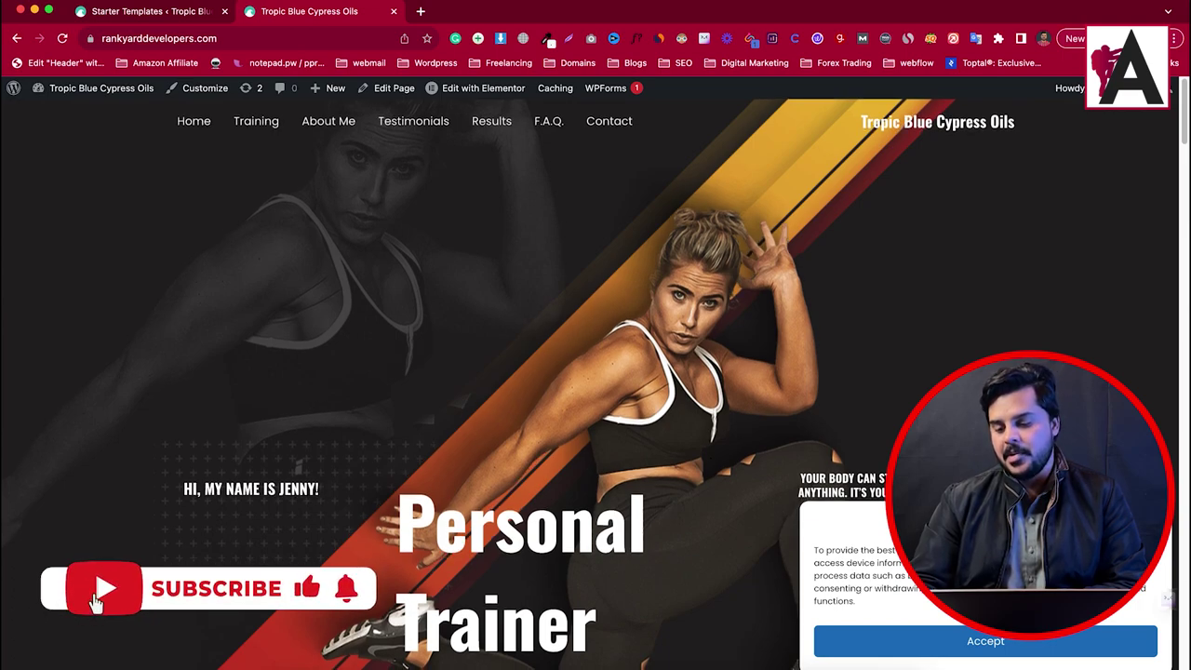
{"action": "left_click", "coordinate": [1017, 642]}
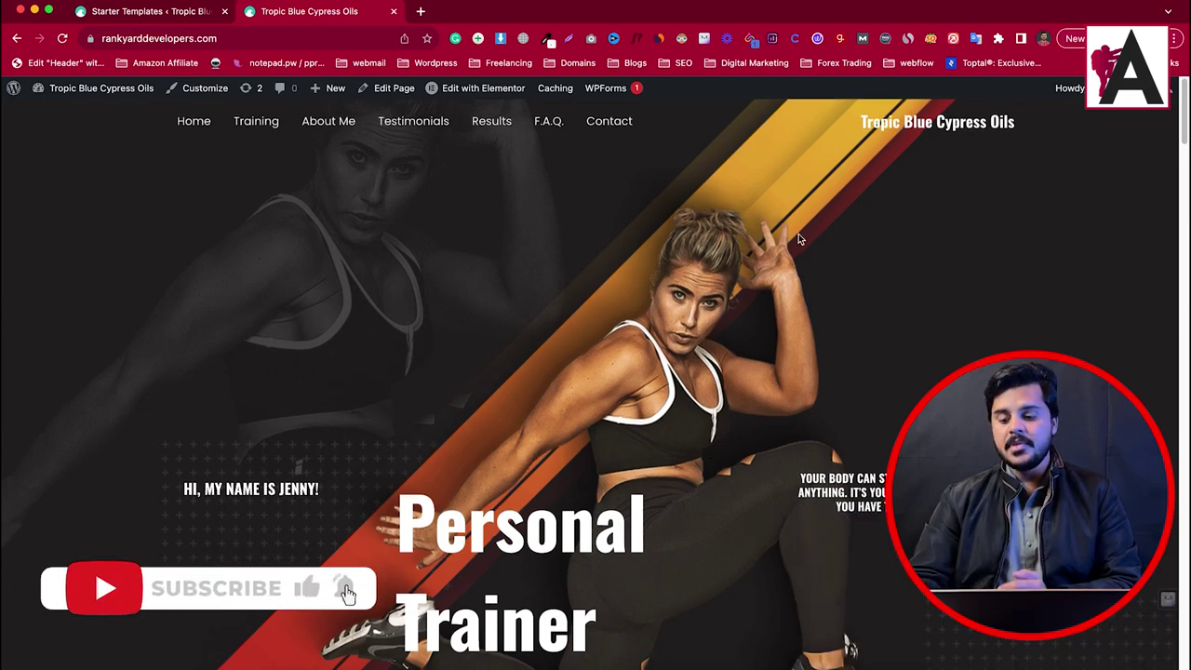